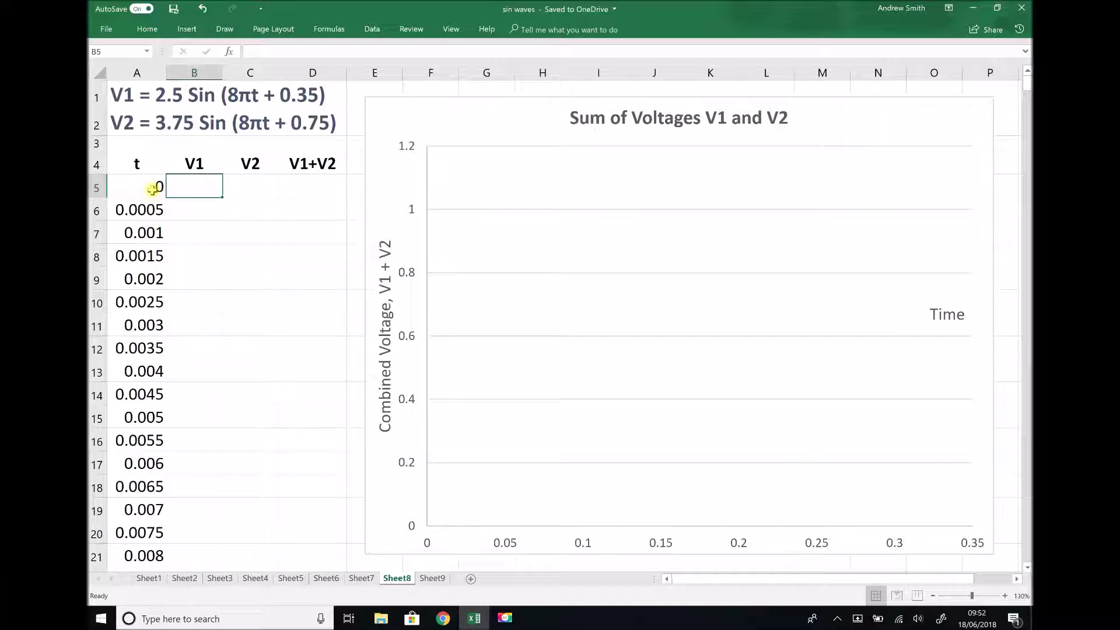
# Step: Select cell A5, the first time value under the t heading
pyautogui.click(152, 189)
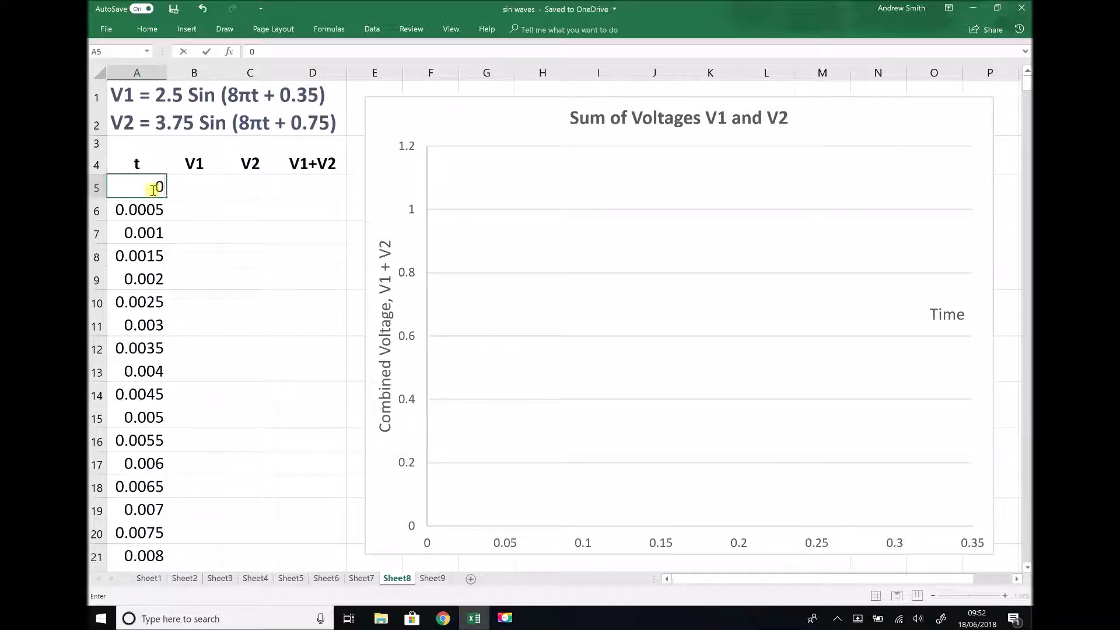
# Step: Enter 0.0005 and 0.001 in A6:A7, then fill the 0.0005-step time series down to A20
pyautogui.press('Down')
pyautogui.write('0.')
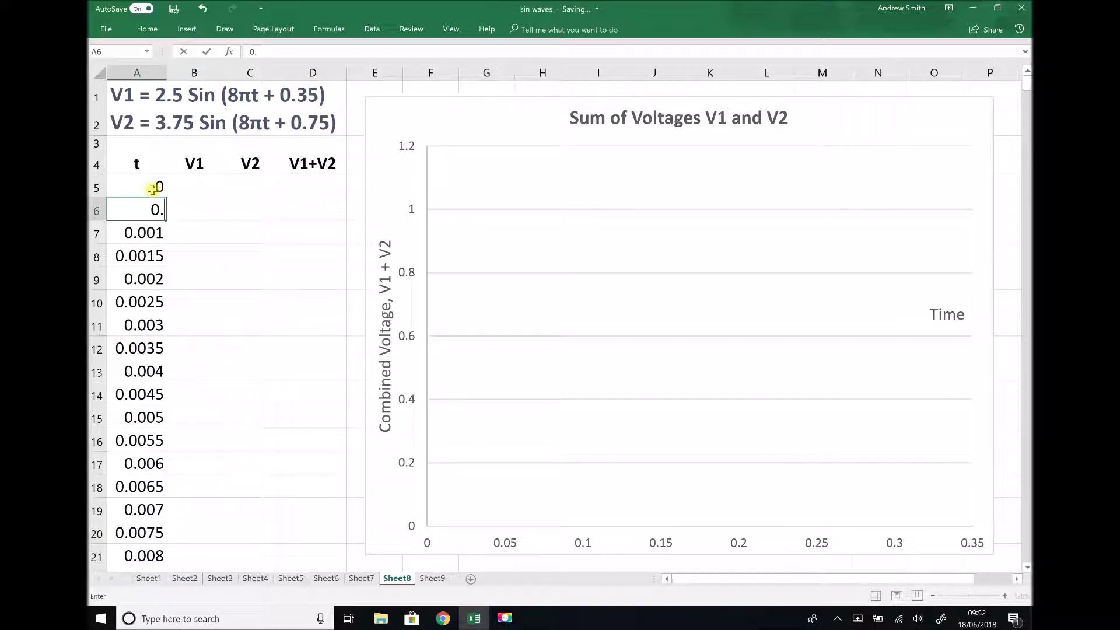
pyautogui.write('0005]')
pyautogui.press('BackSpace')
pyautogui.press('Return')
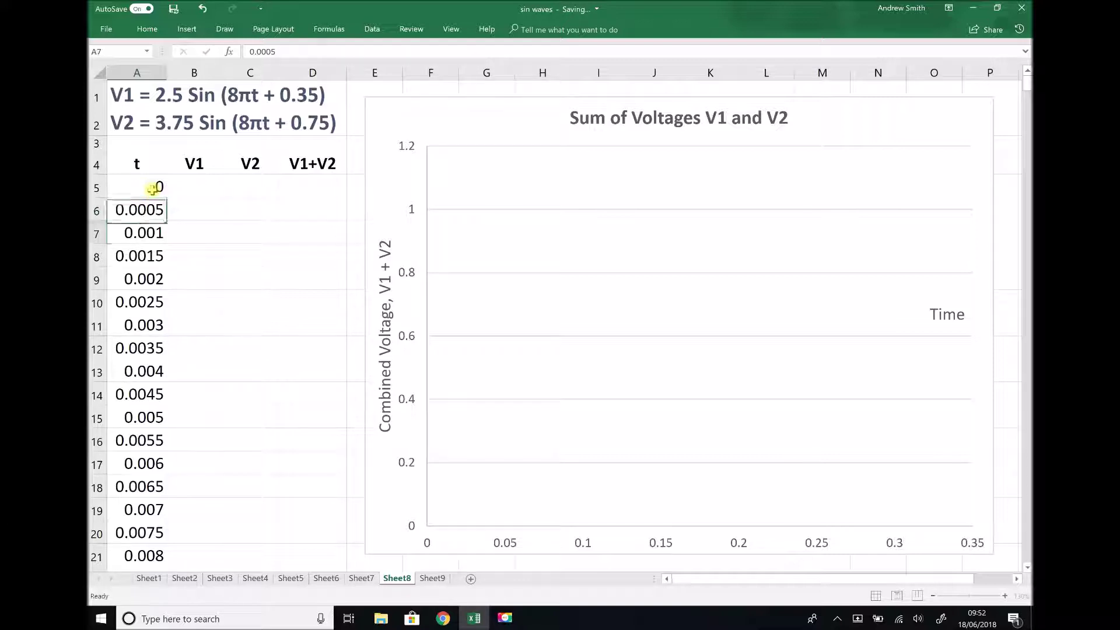
pyautogui.write('0.001')
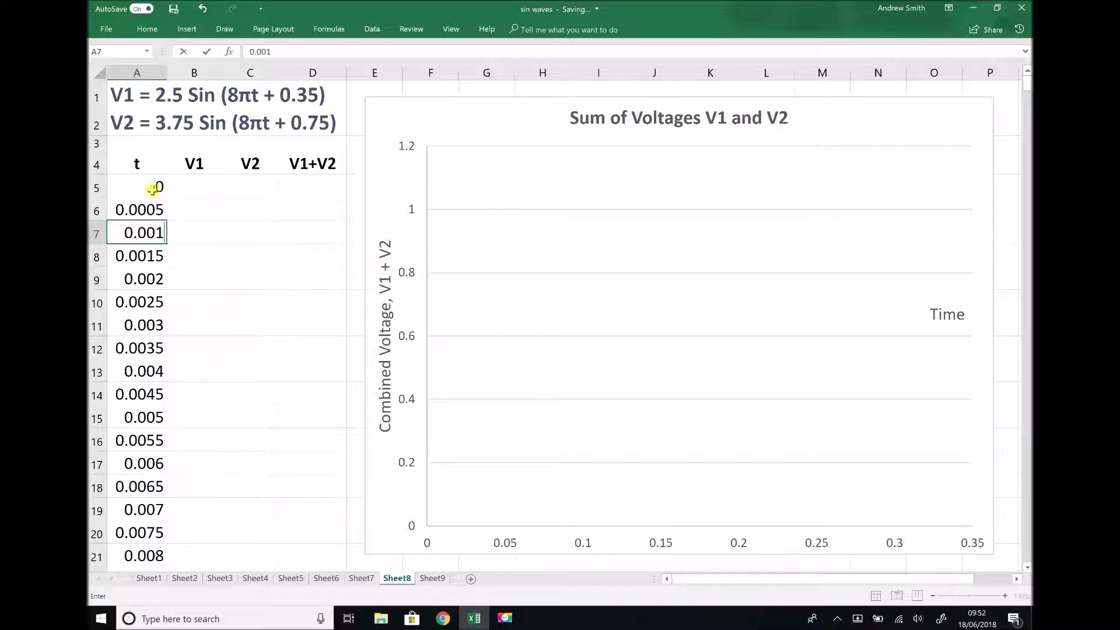
pyautogui.press('Return')
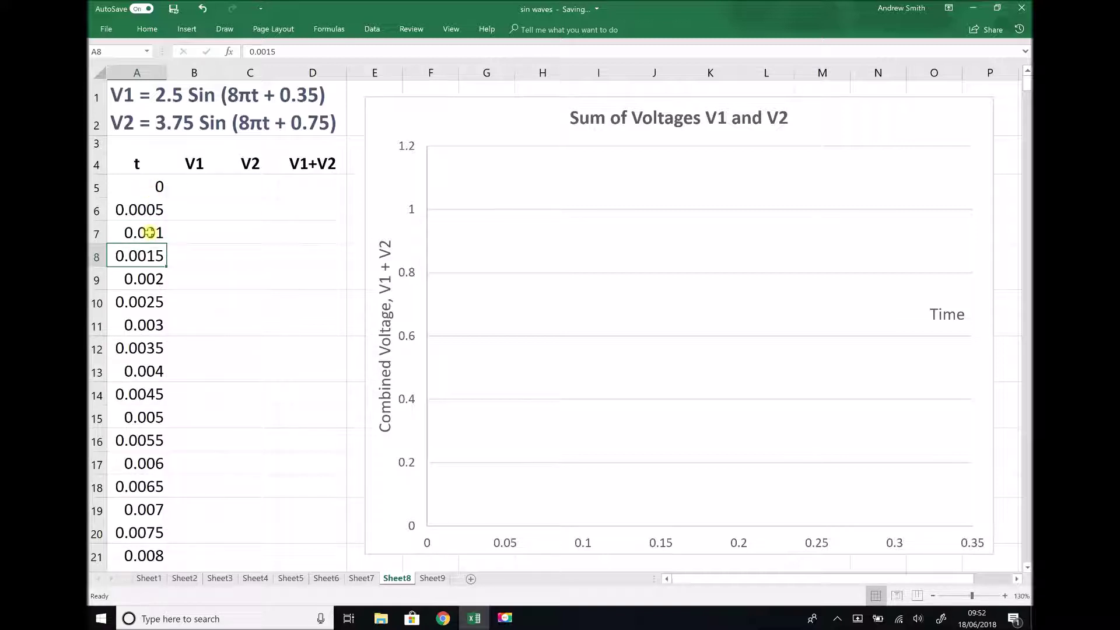
pyautogui.moveTo(149, 186); pyautogui.dragTo(167, 241)
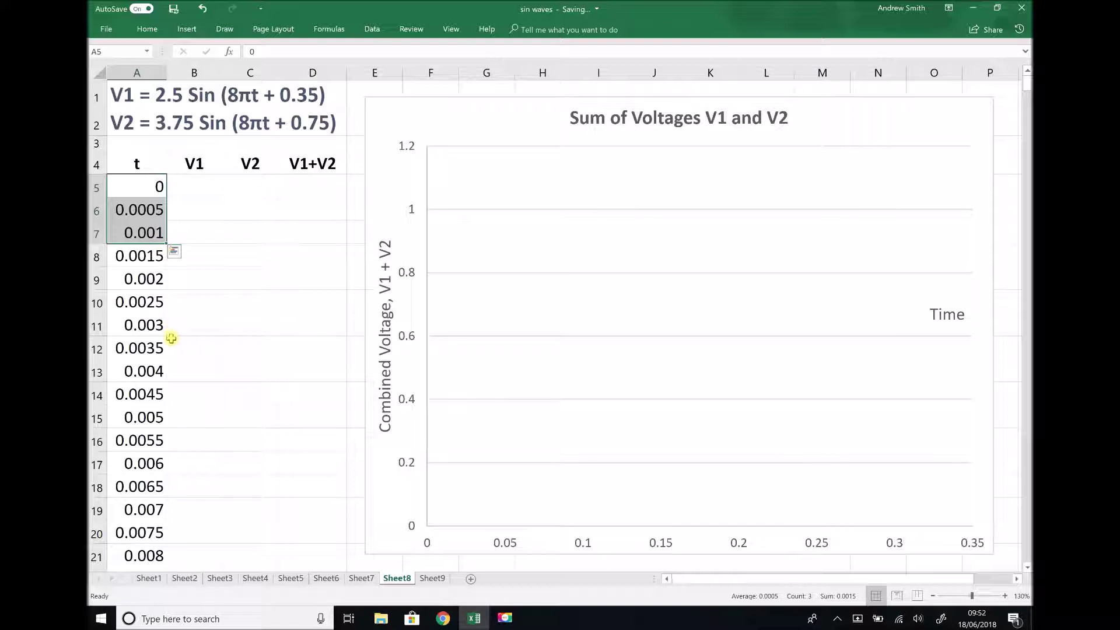
pyautogui.moveTo(167, 244); pyautogui.dragTo(170, 535)
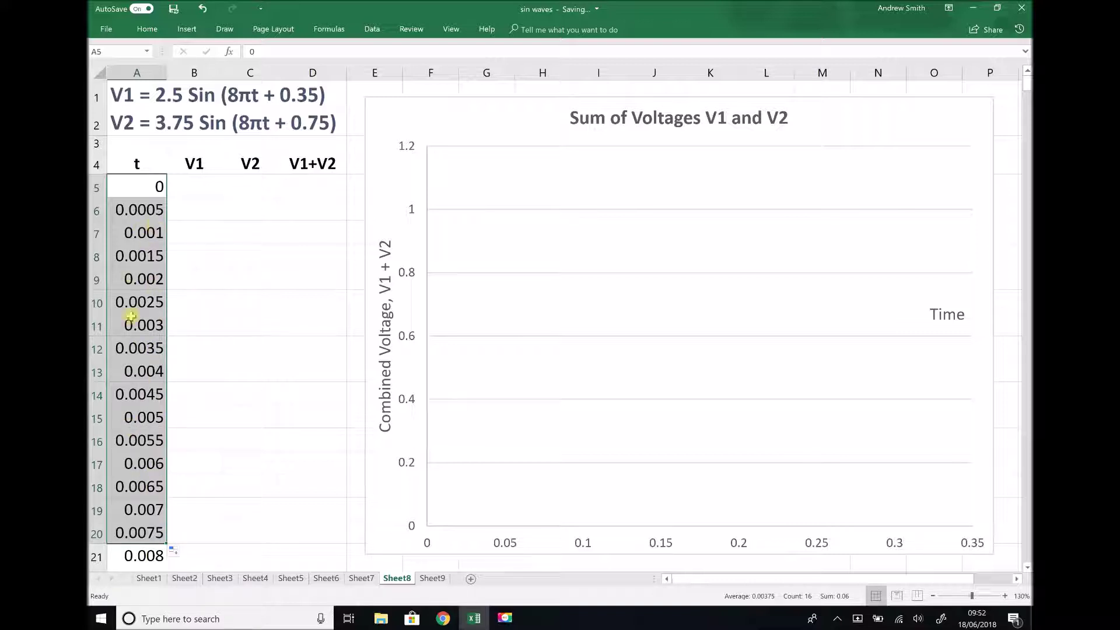
# Step: Enter =2.5*SIN(8*3.14159265359*A5+0.35) in B5, giving the first V1 value 0.857
pyautogui.click(201, 189)
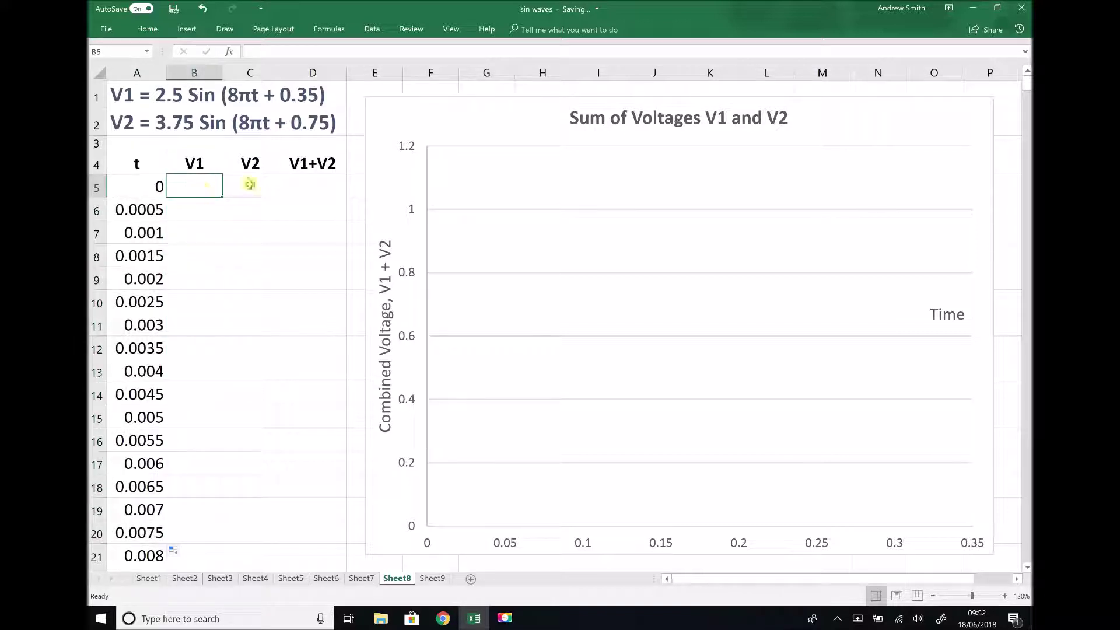
pyautogui.click(251, 184)
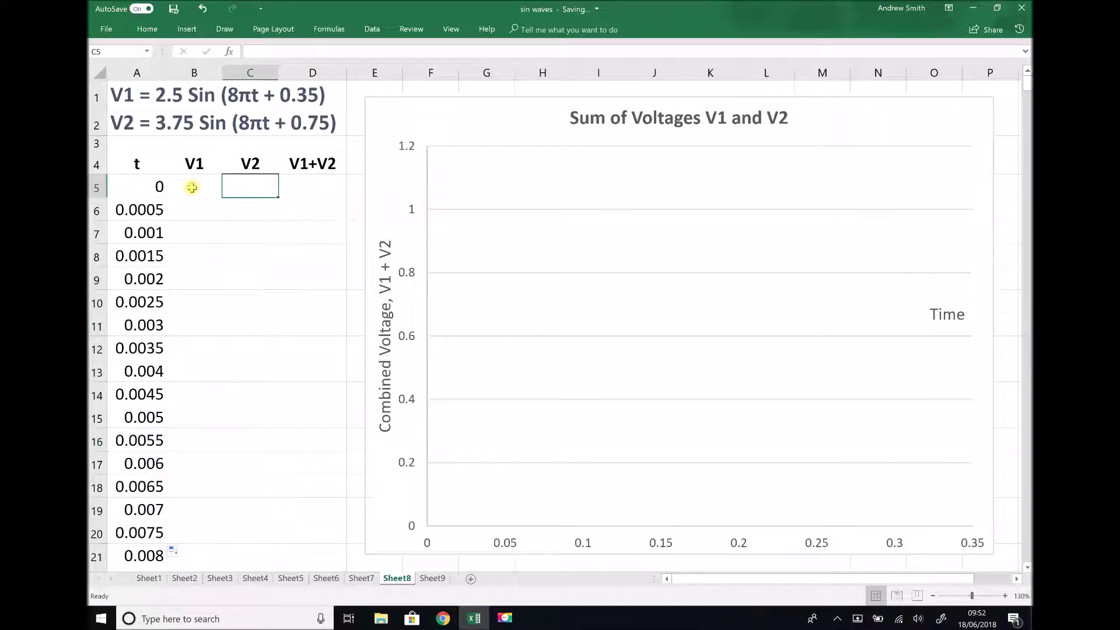
pyautogui.click(192, 187)
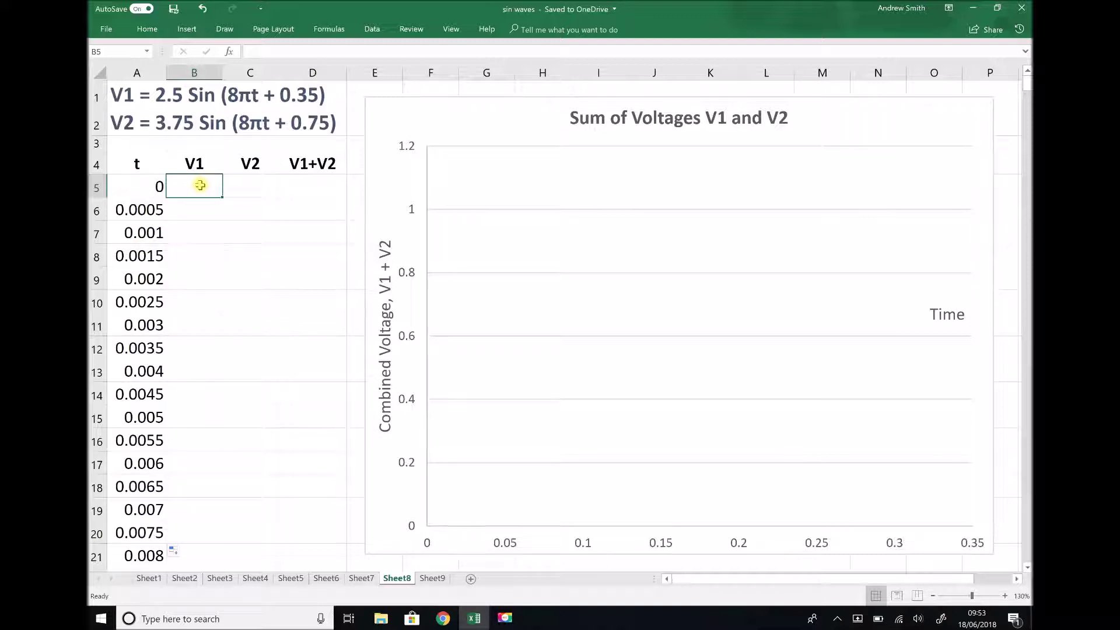
pyautogui.write('=2.')
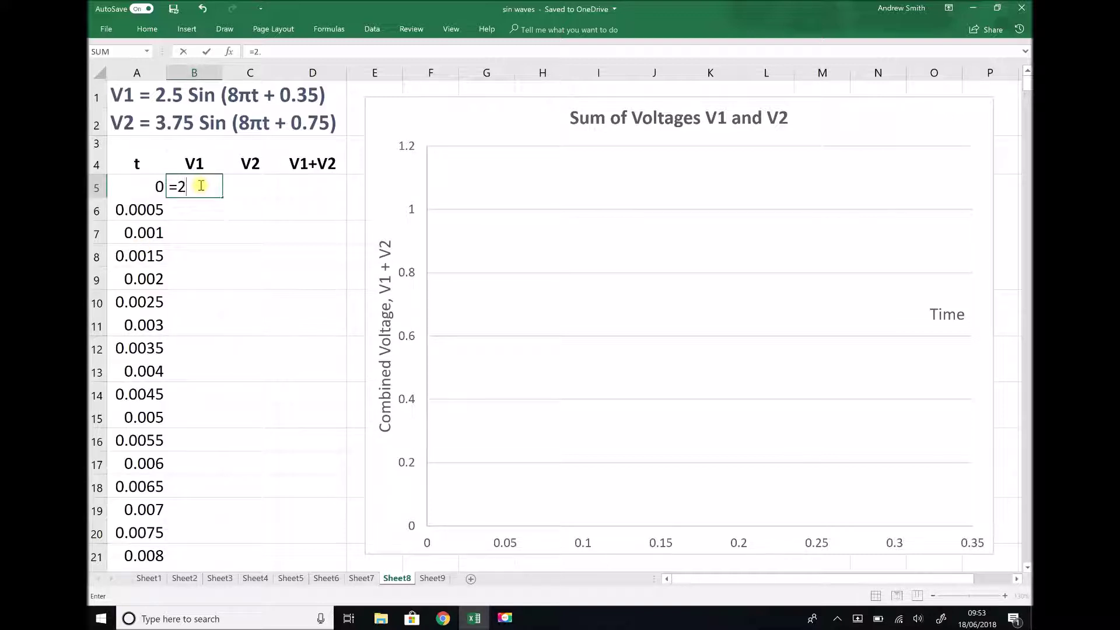
pyautogui.write('5*SIN(')
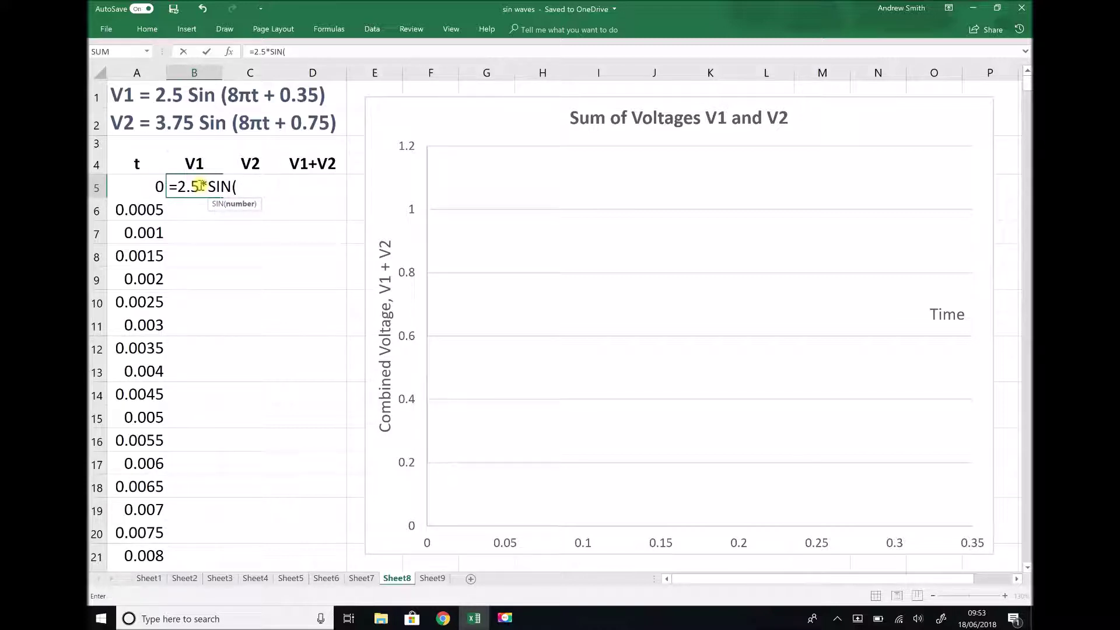
pyautogui.write('8*')
pyautogui.write('3.14159265359')
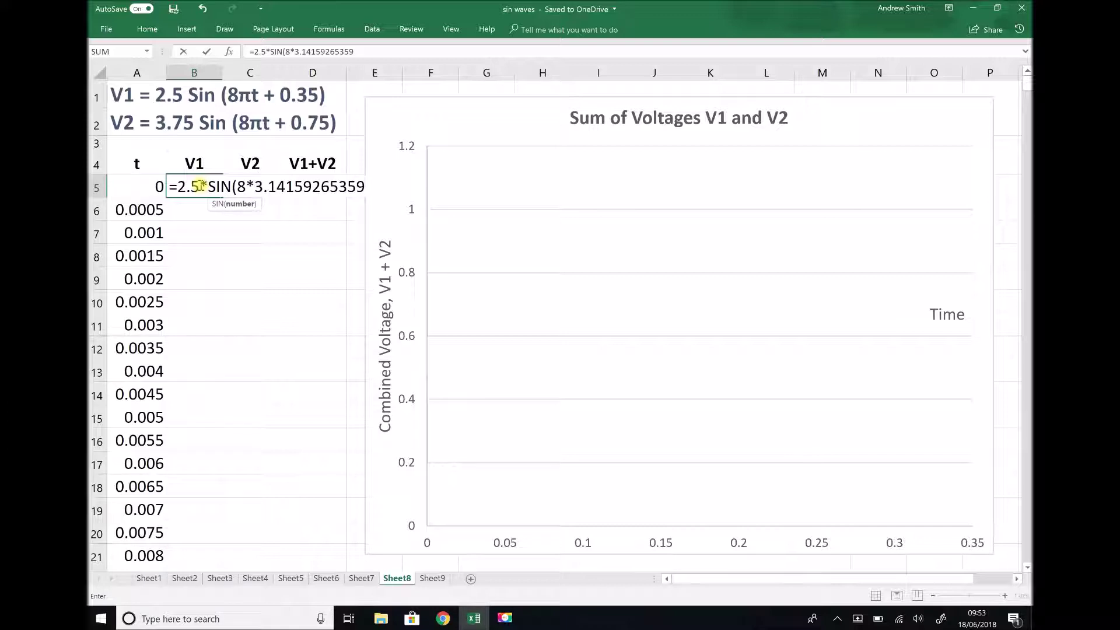
pyautogui.write('*')
pyautogui.click(134, 187)
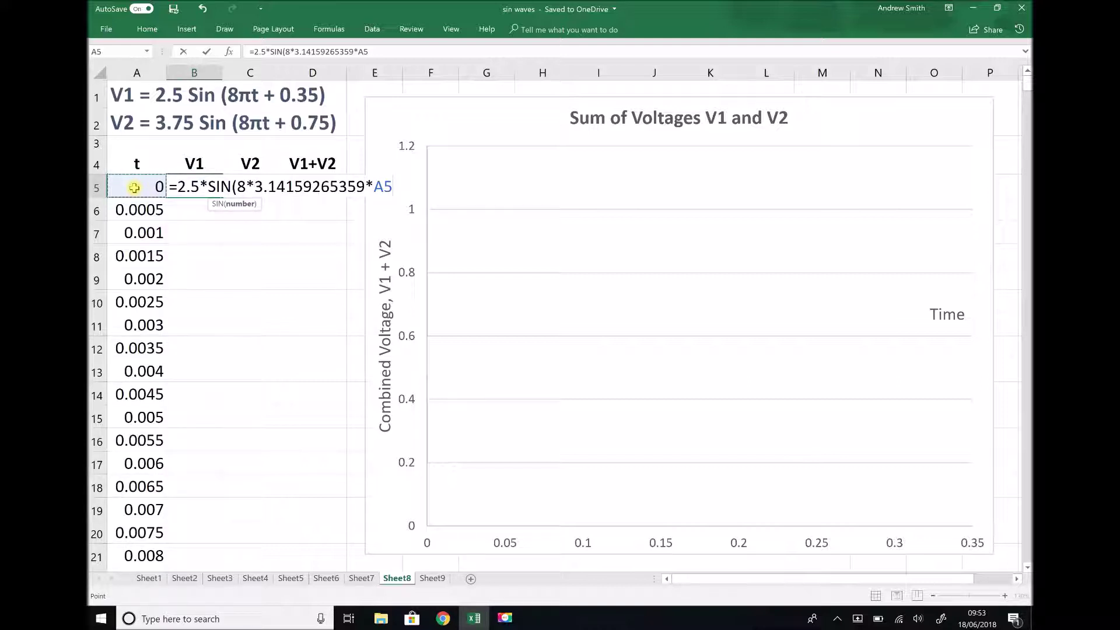
pyautogui.write('+0.35)')
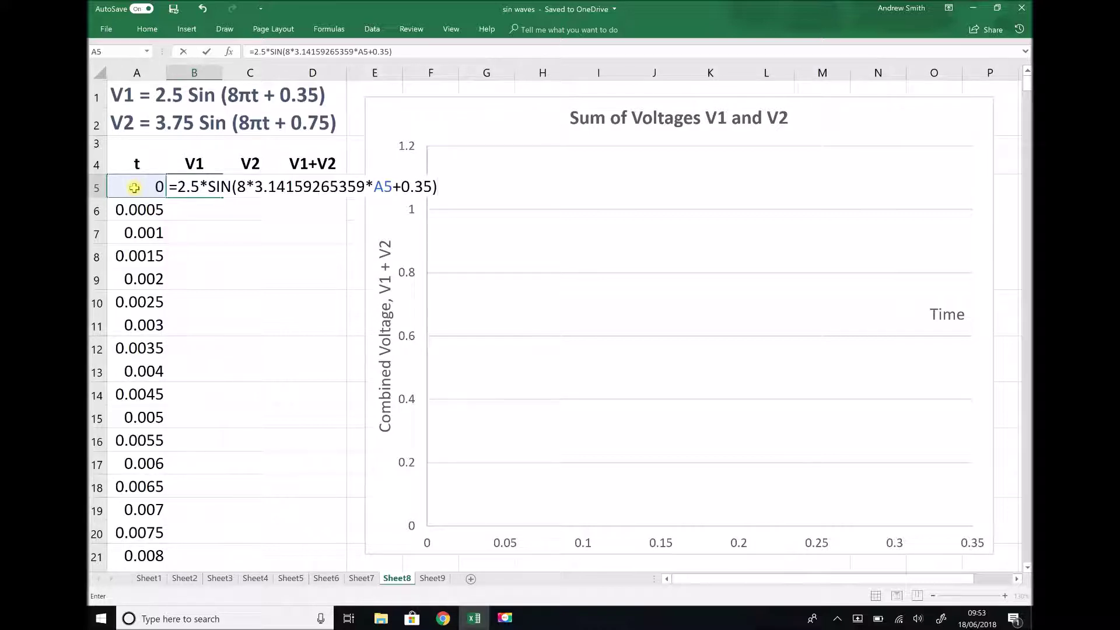
pyautogui.press('Return')
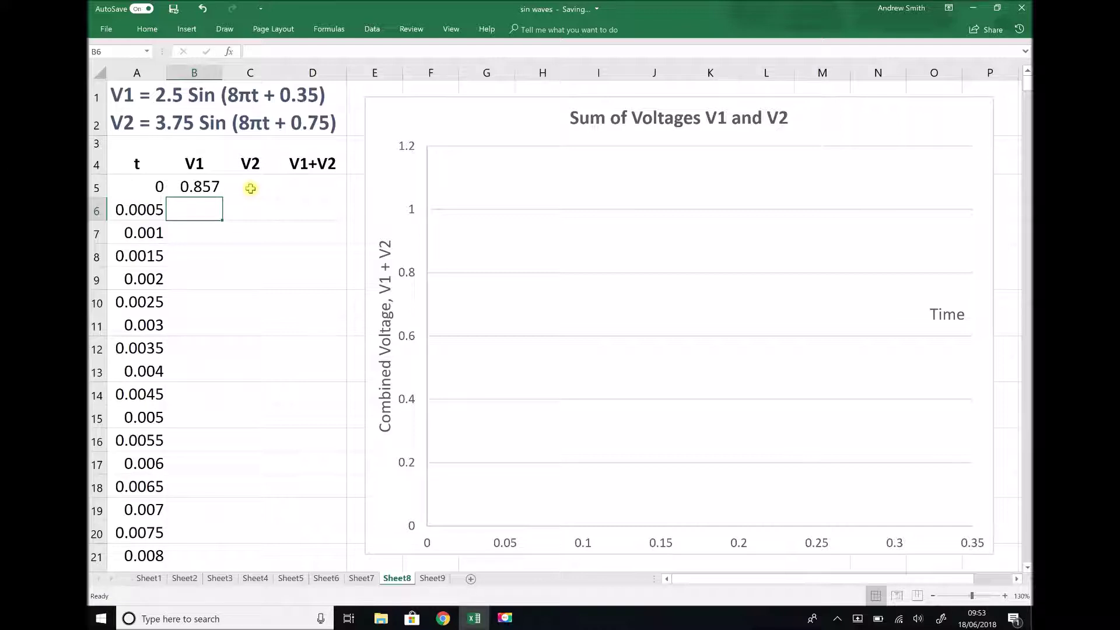
pyautogui.click(250, 188)
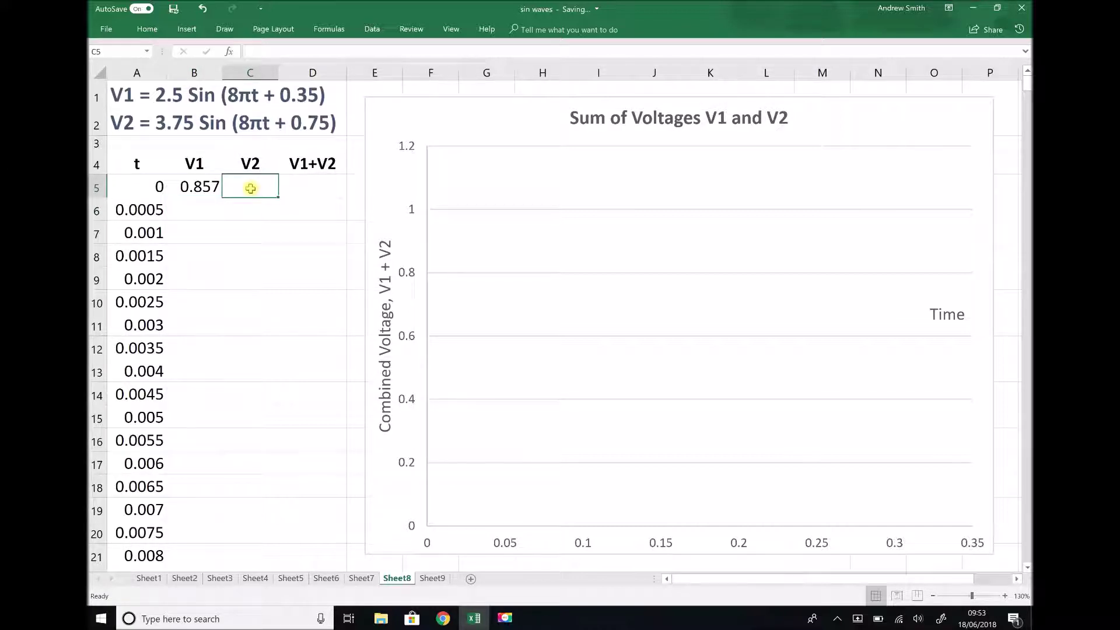
# Step: Enter =3.75*SIN(8*3.14159265359*A5+0.75) in C5, giving the first V2 value 2.556
pyautogui.write('=3')
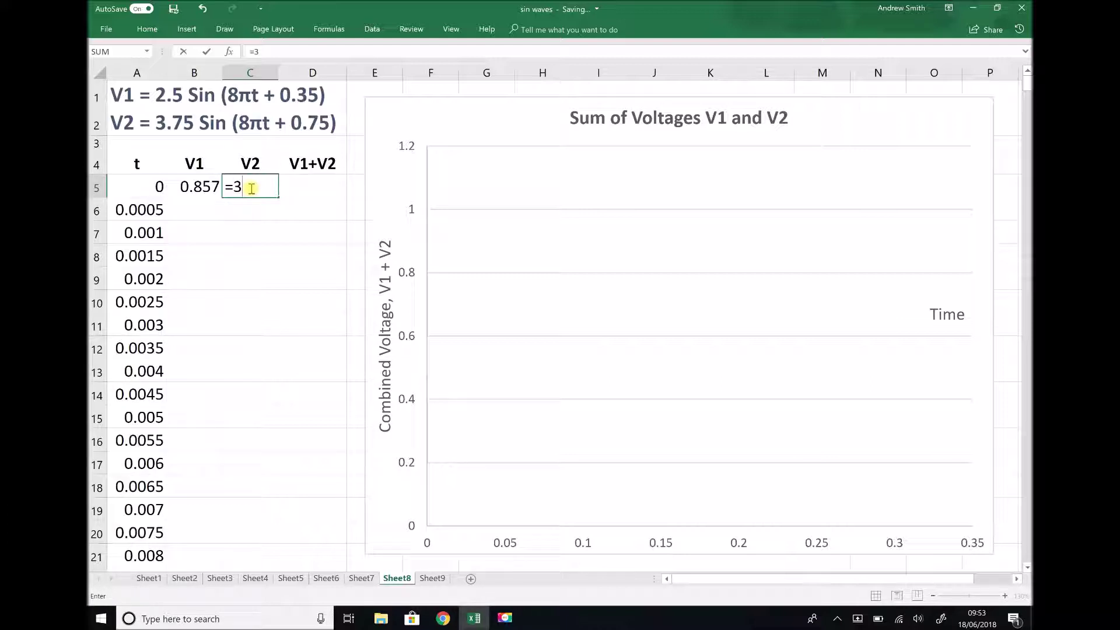
pyautogui.write('.75*SIN(')
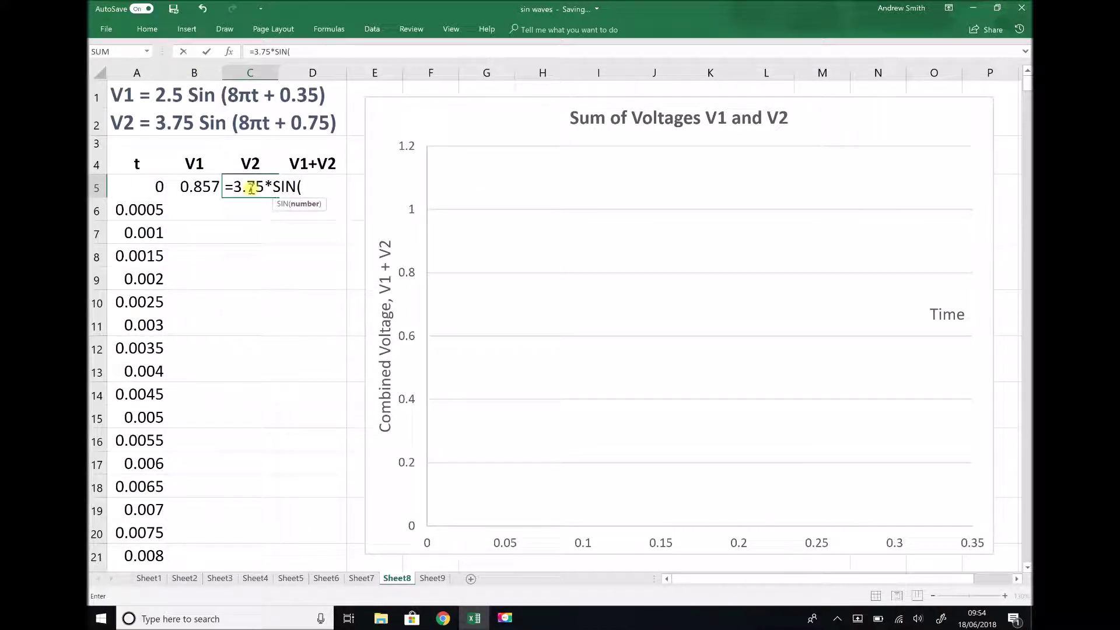
pyautogui.write('8*')
pyautogui.hotkey('ctrl', 'v')
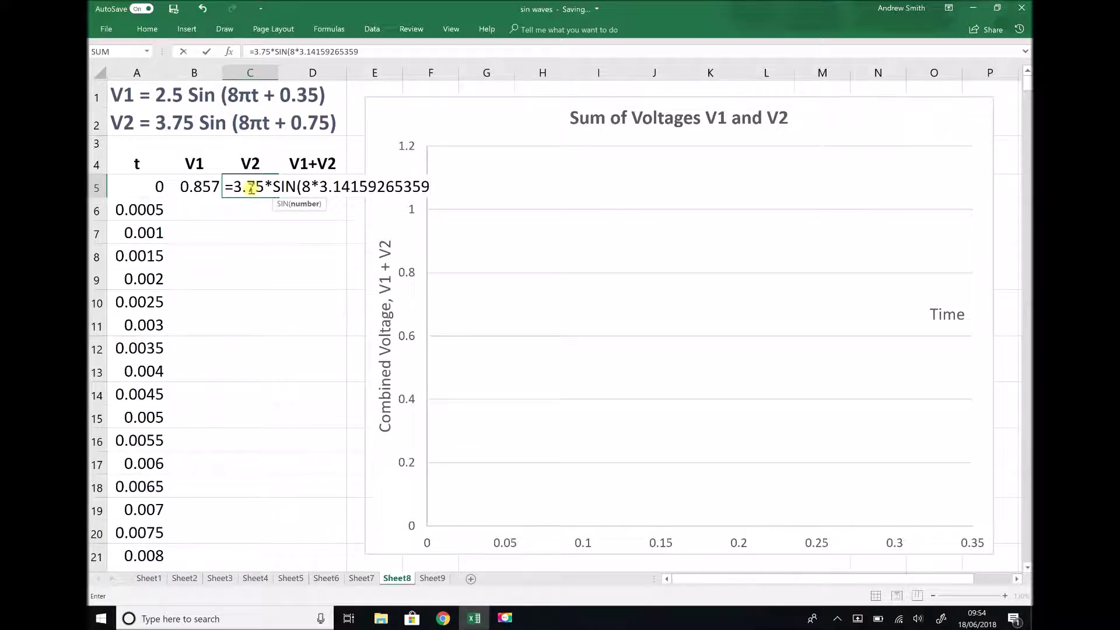
pyautogui.write('*')
pyautogui.click(139, 190)
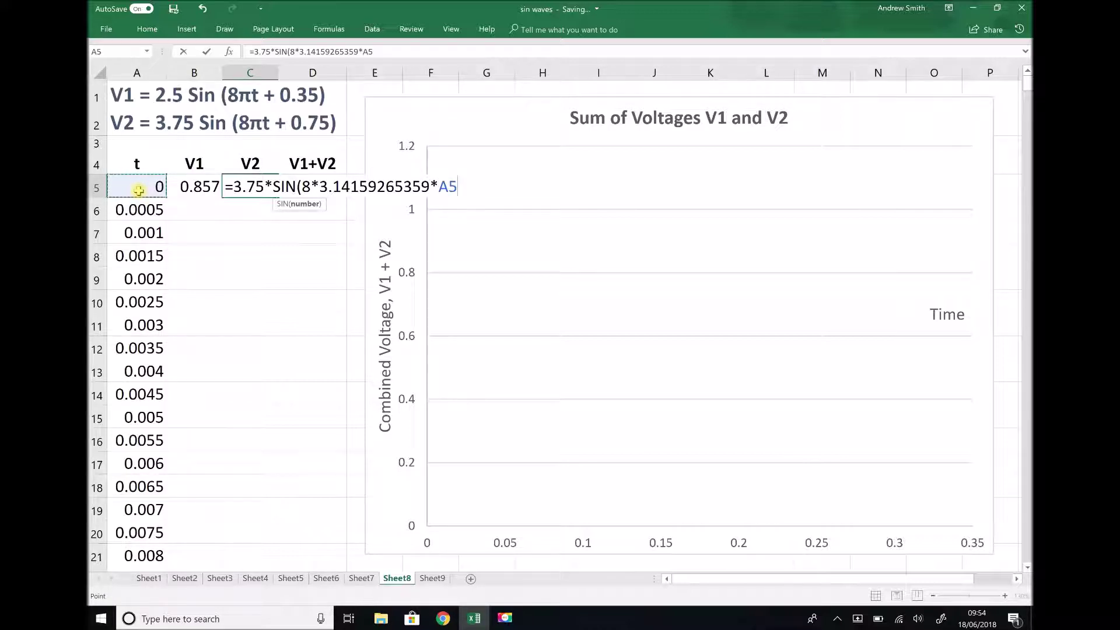
pyautogui.write('+0.75)')
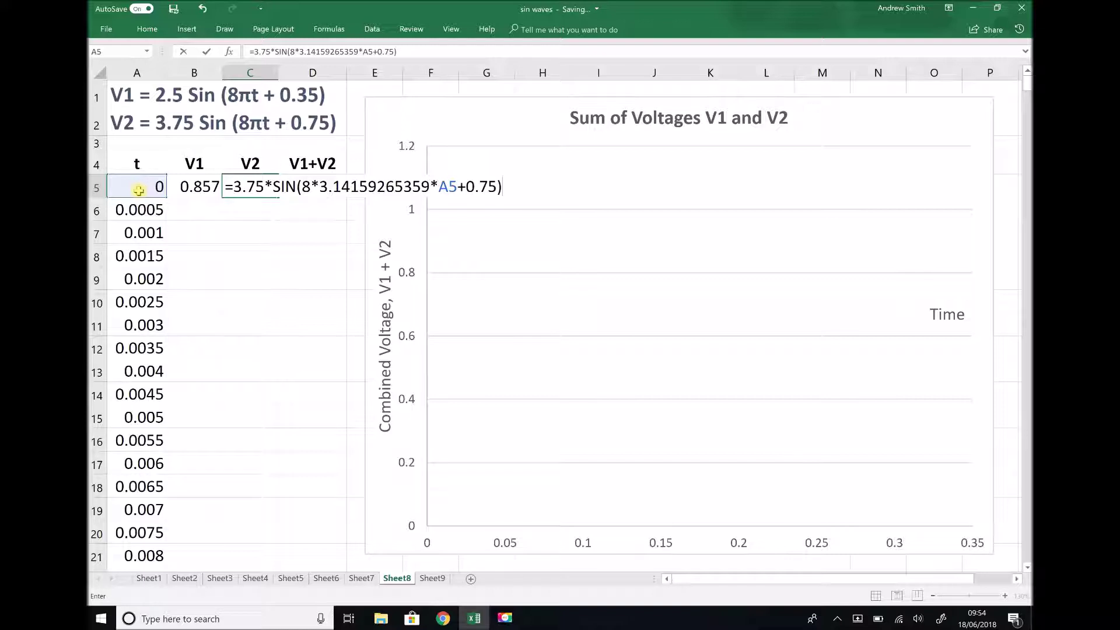
pyautogui.press('Return')
pyautogui.press('Left')
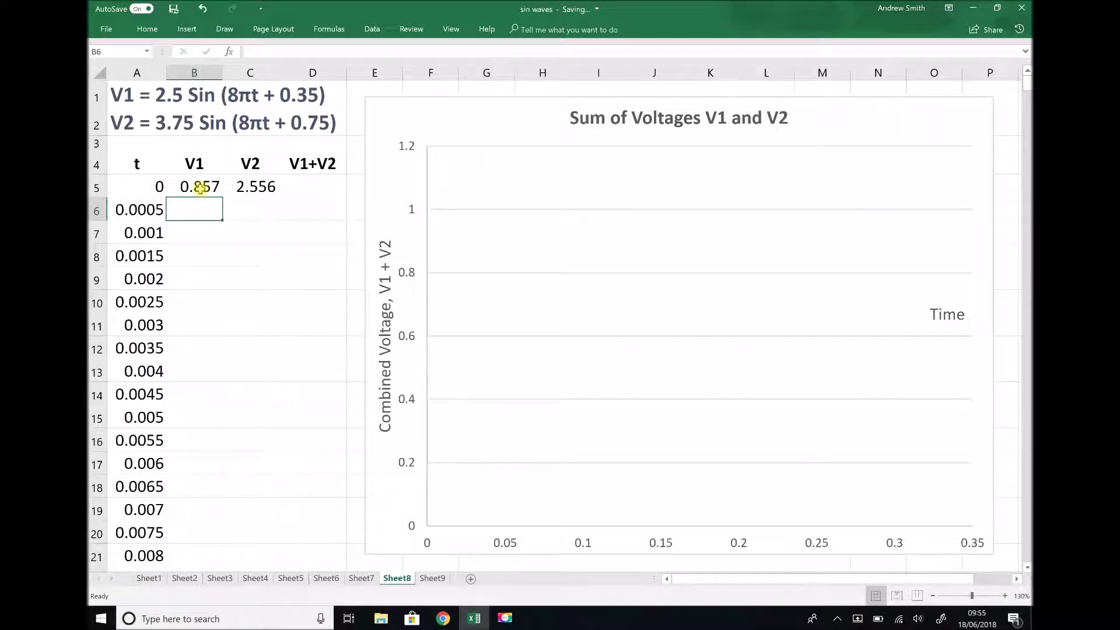
pyautogui.click(200, 188)
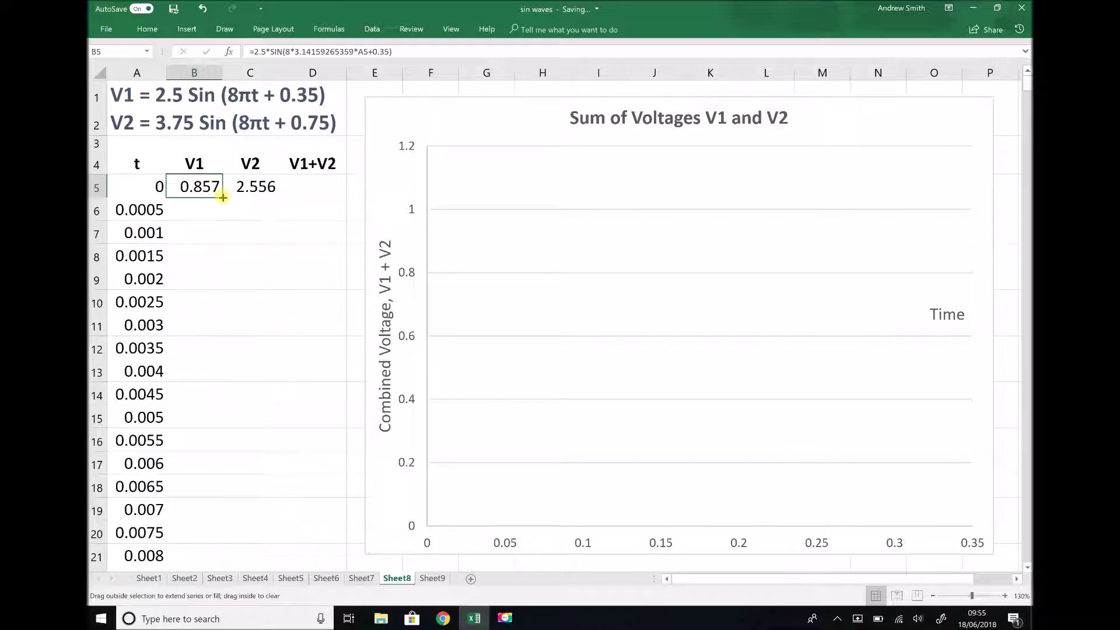
pyautogui.moveTo(223, 197); pyautogui.dragTo(222, 215)
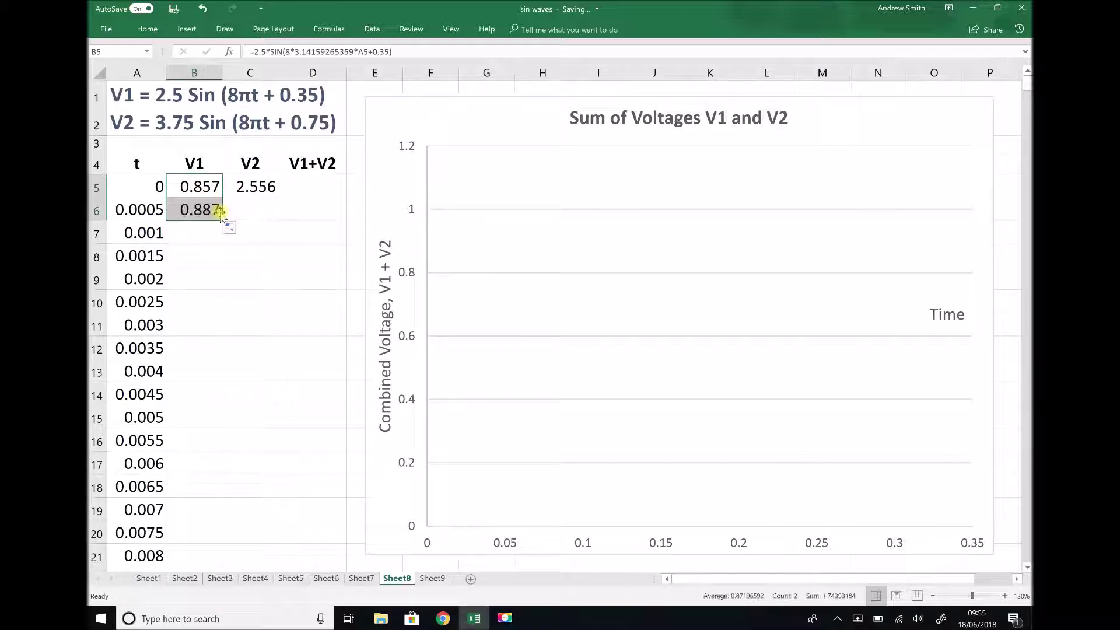
pyautogui.click(196, 186)
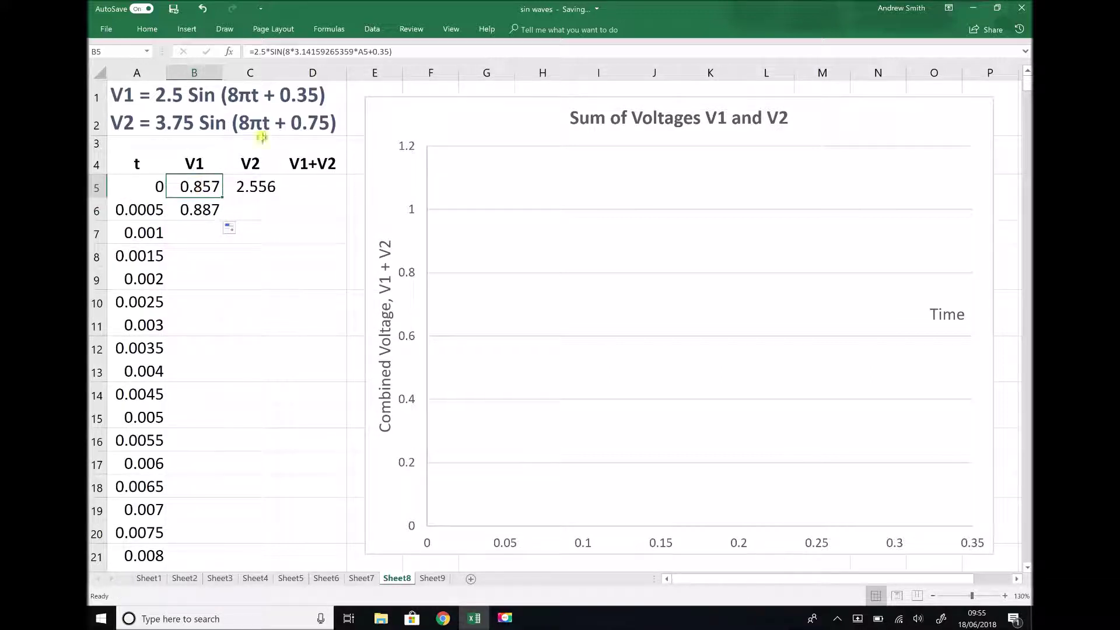
pyautogui.click(366, 52)
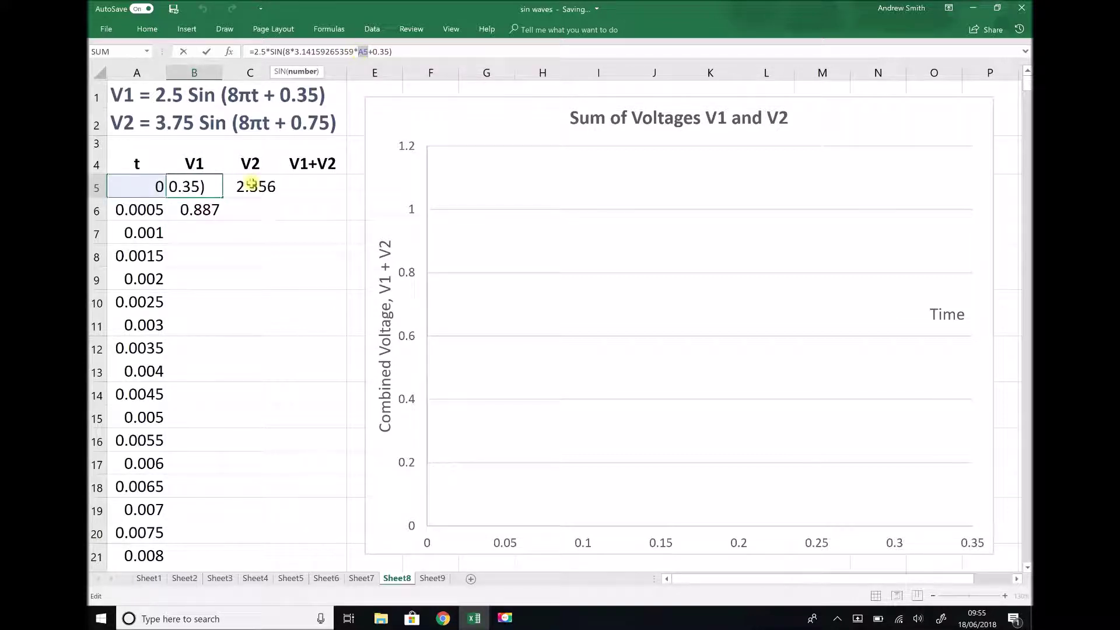
pyautogui.hotkey('ctrl', 'Return')
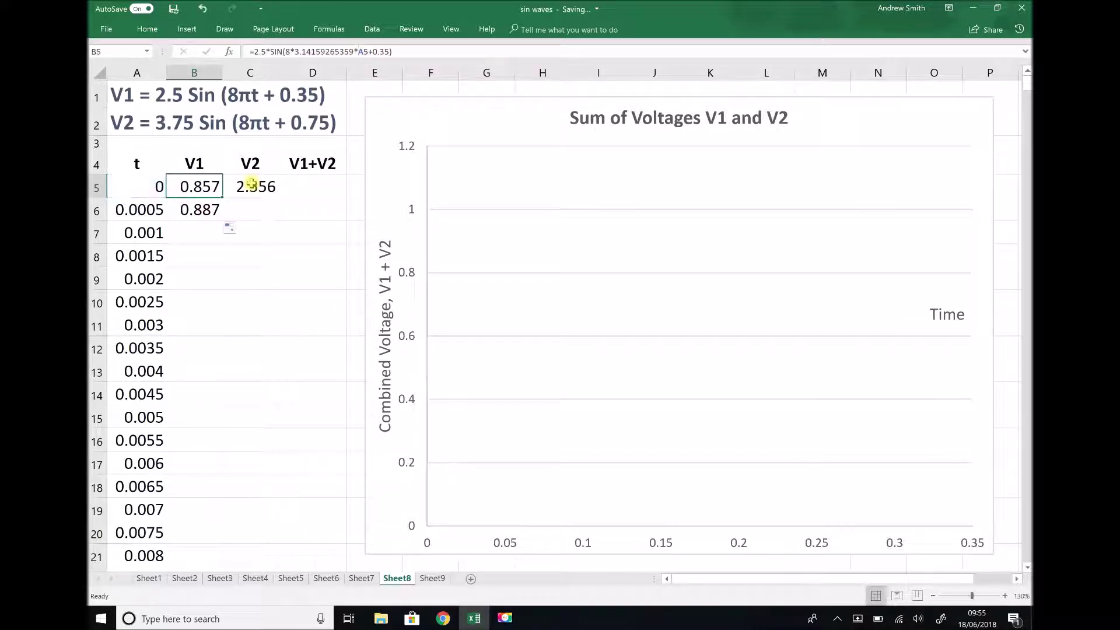
pyautogui.click(213, 209)
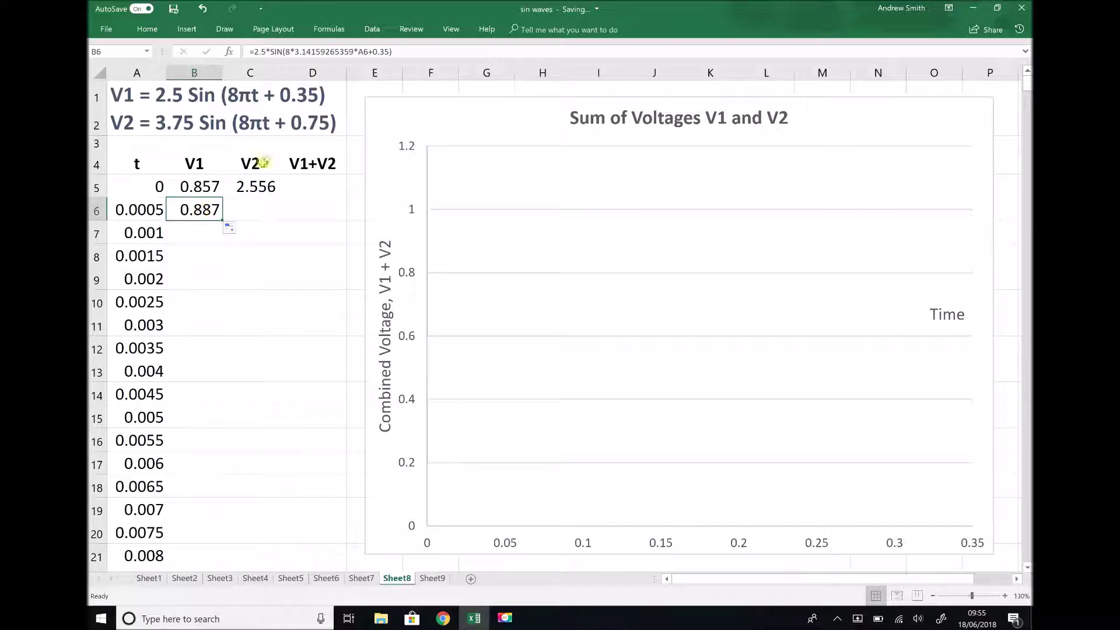
pyautogui.click(363, 51)
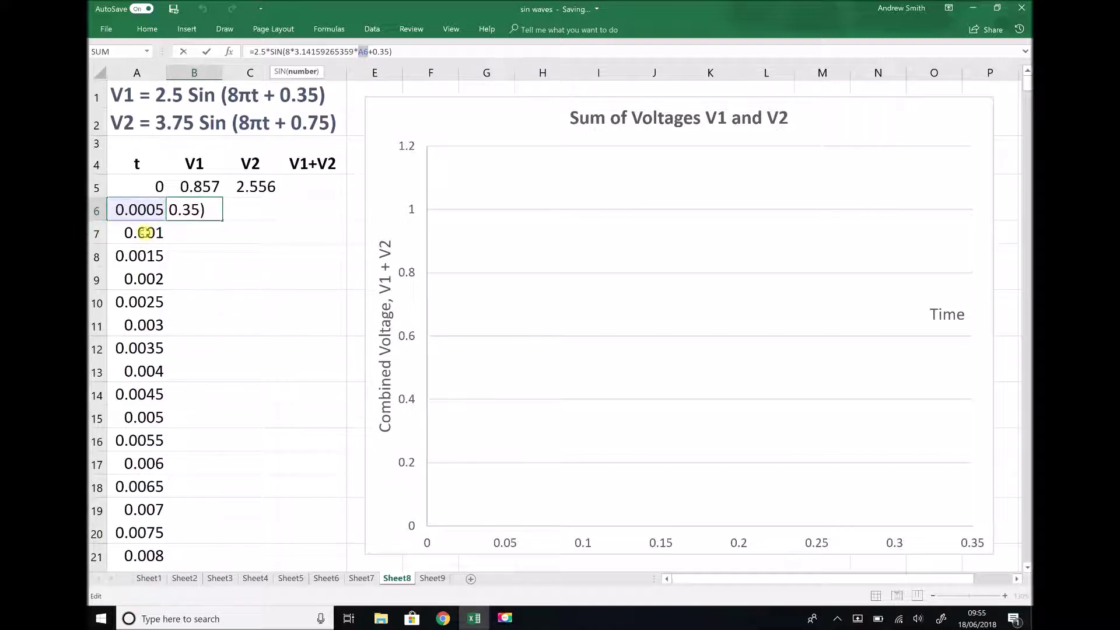
pyautogui.hotkey('ctrl', 'Return')
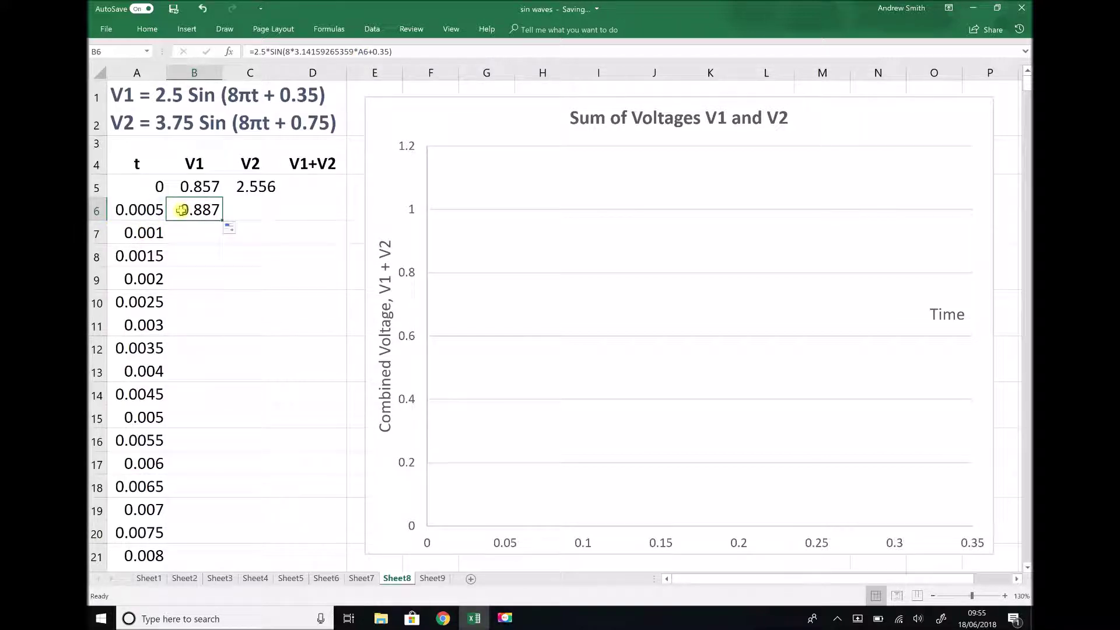
pyautogui.press('Delete')
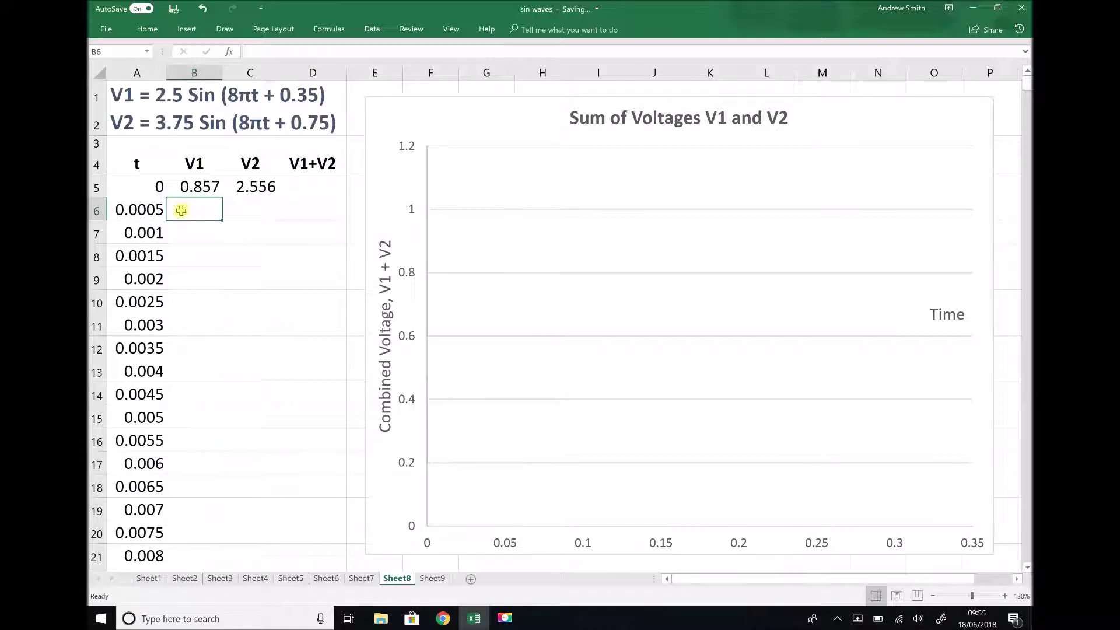
# Step: Enter =B5+C5 in D5 so the first V1+V2 sum shows 3.41339
pyautogui.click(297, 187)
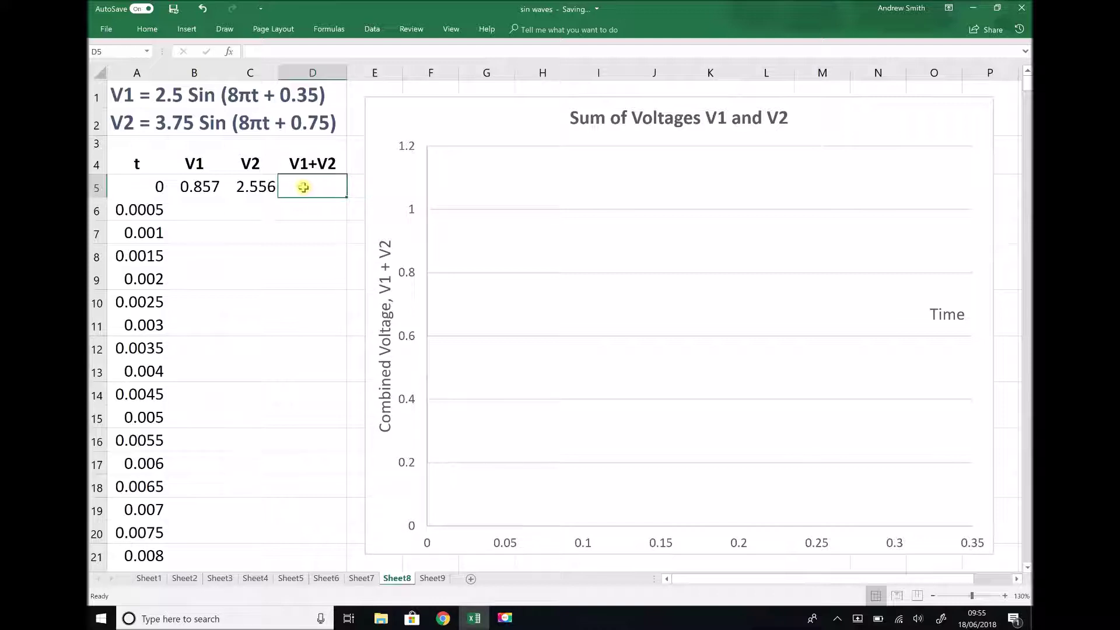
pyautogui.click(198, 187)
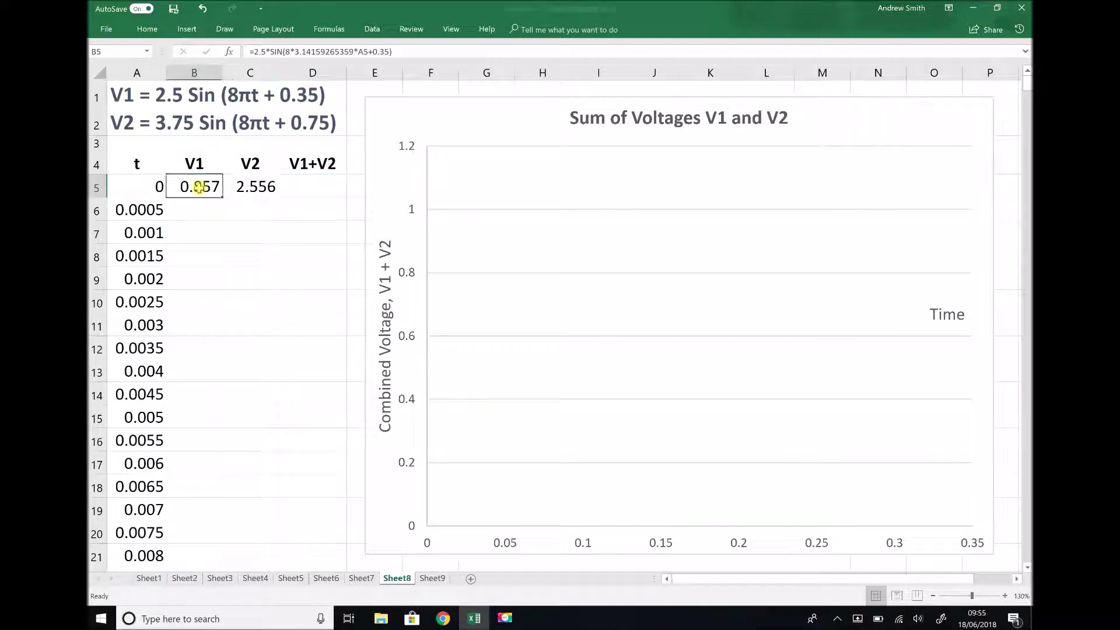
pyautogui.click(267, 186)
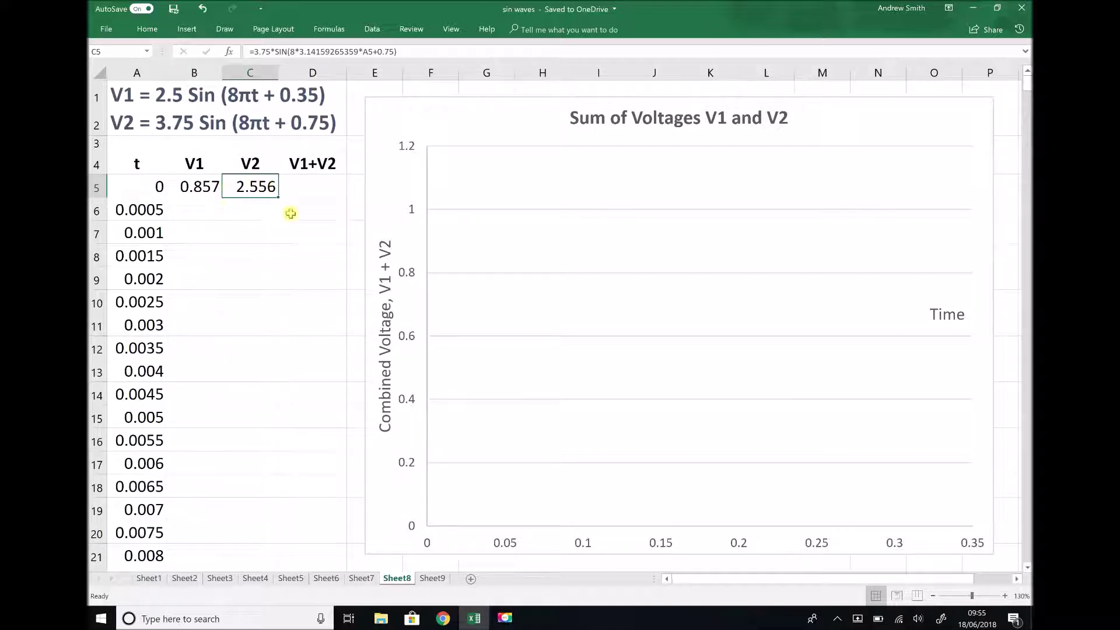
pyautogui.click(308, 194)
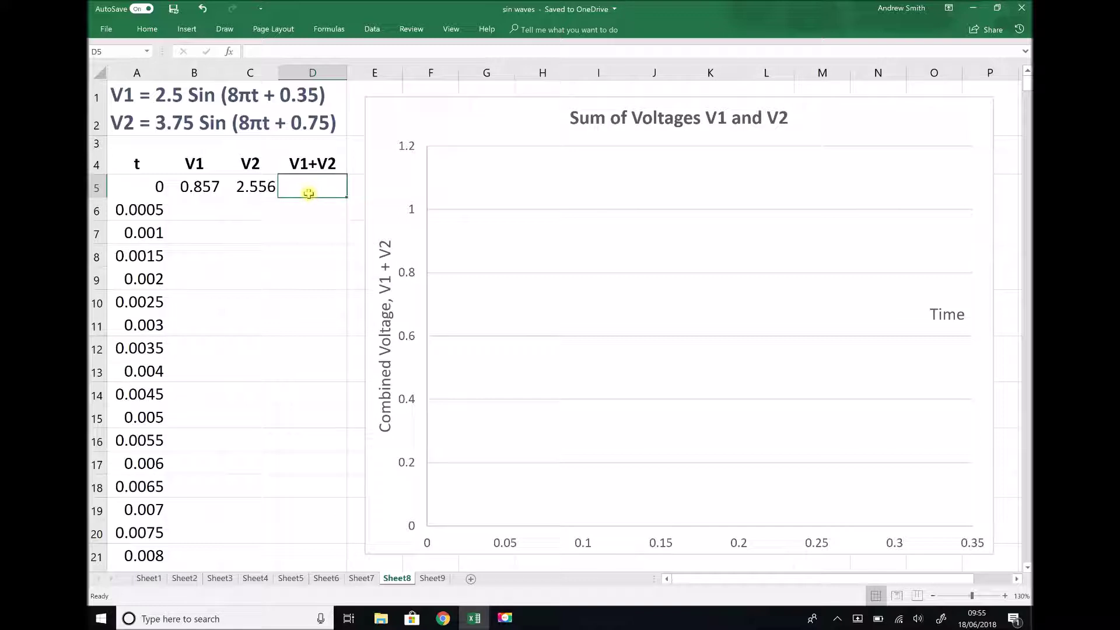
pyautogui.write('=')
pyautogui.click(199, 186)
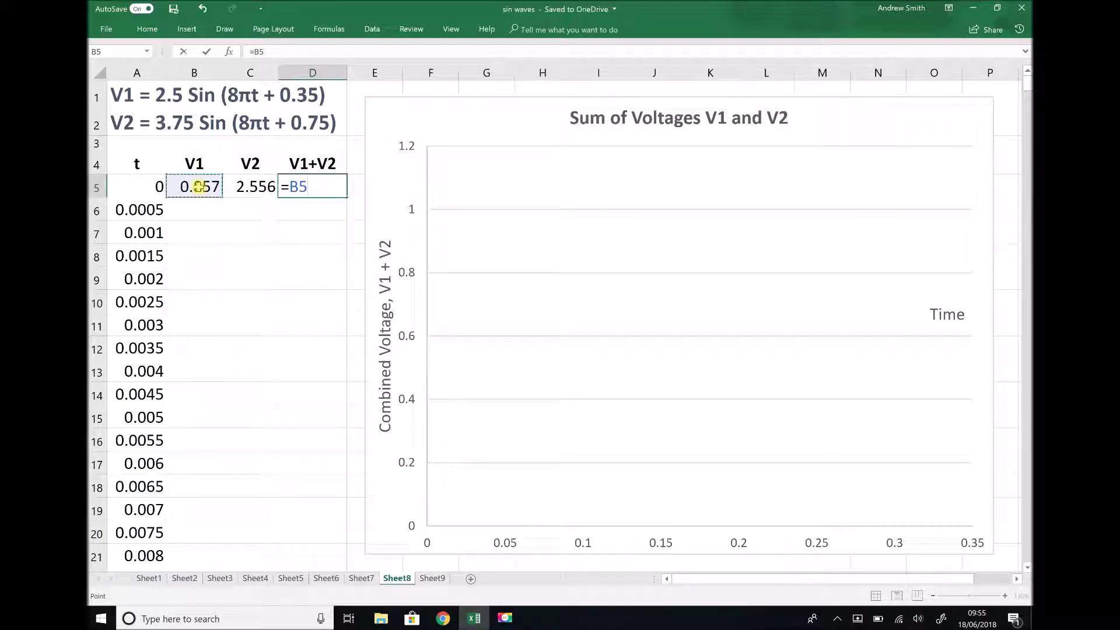
pyautogui.write('+')
pyautogui.click(247, 187)
pyautogui.press('Return')
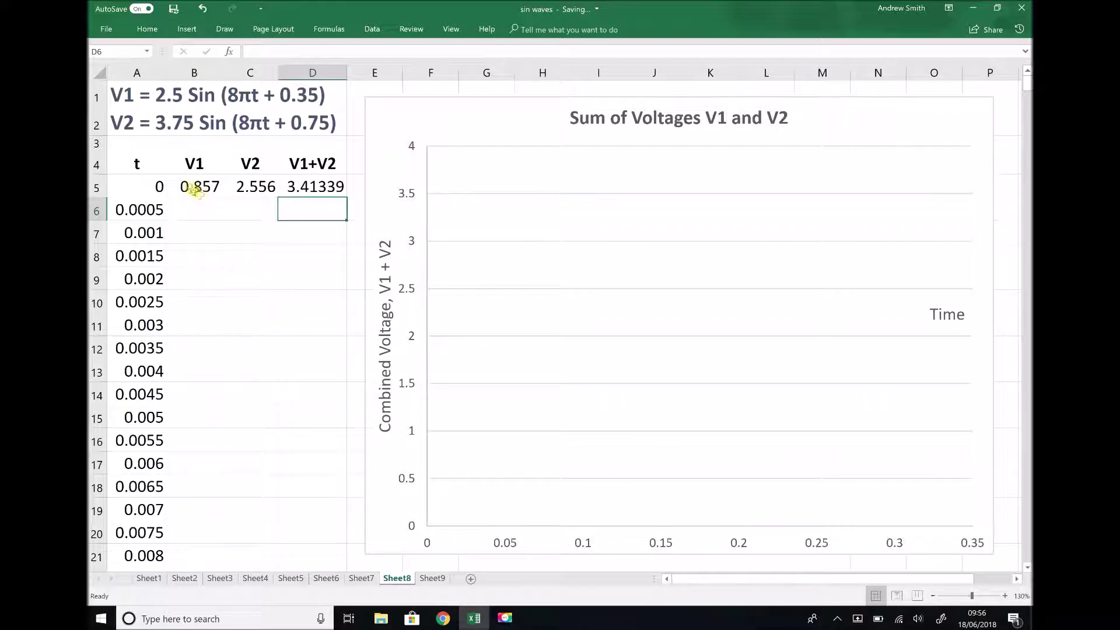
# Step: Copy the B5:D5 formulas down to row 656 (t = 0.3255) and return to the top
pyautogui.moveTo(190, 187); pyautogui.dragTo(296, 186)
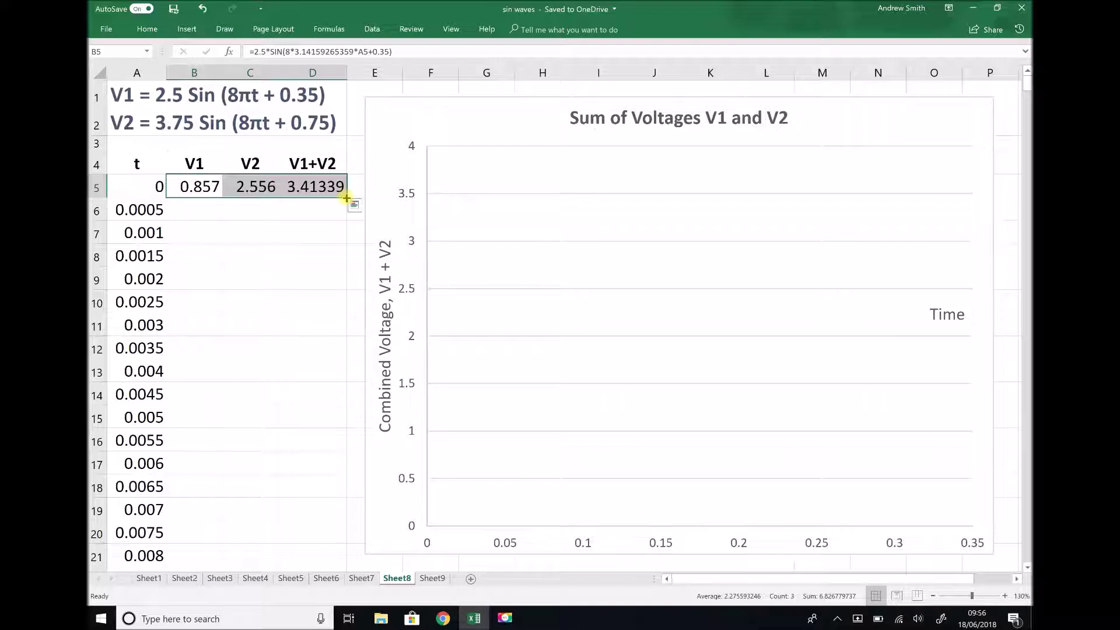
pyautogui.moveTo(347, 198); pyautogui.dragTo(343, 425)
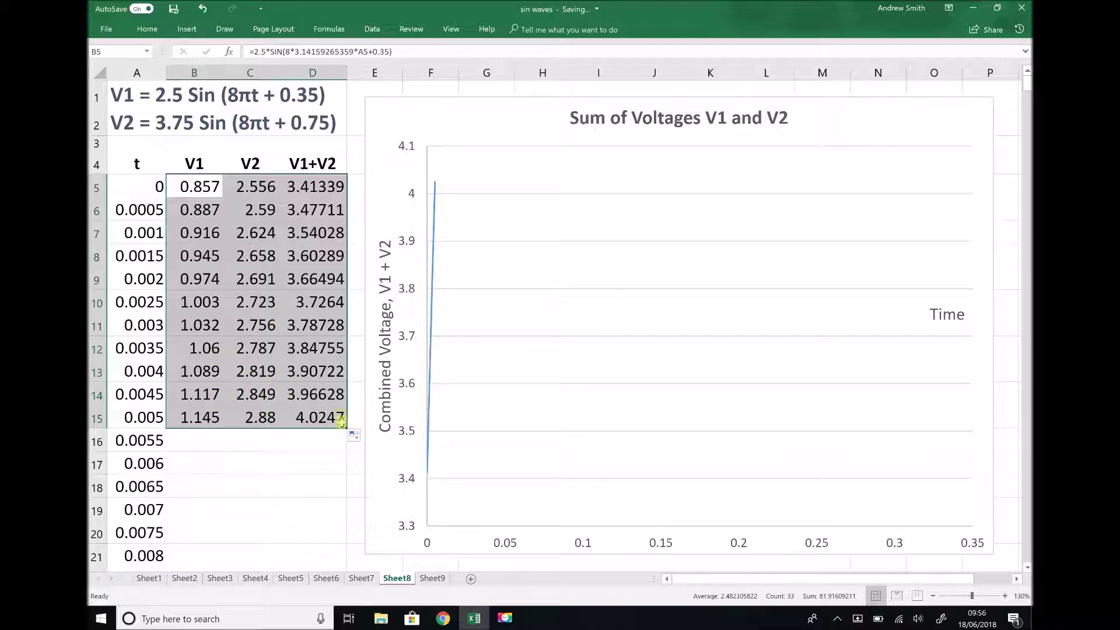
pyautogui.hotkey('ctrl', 'z')
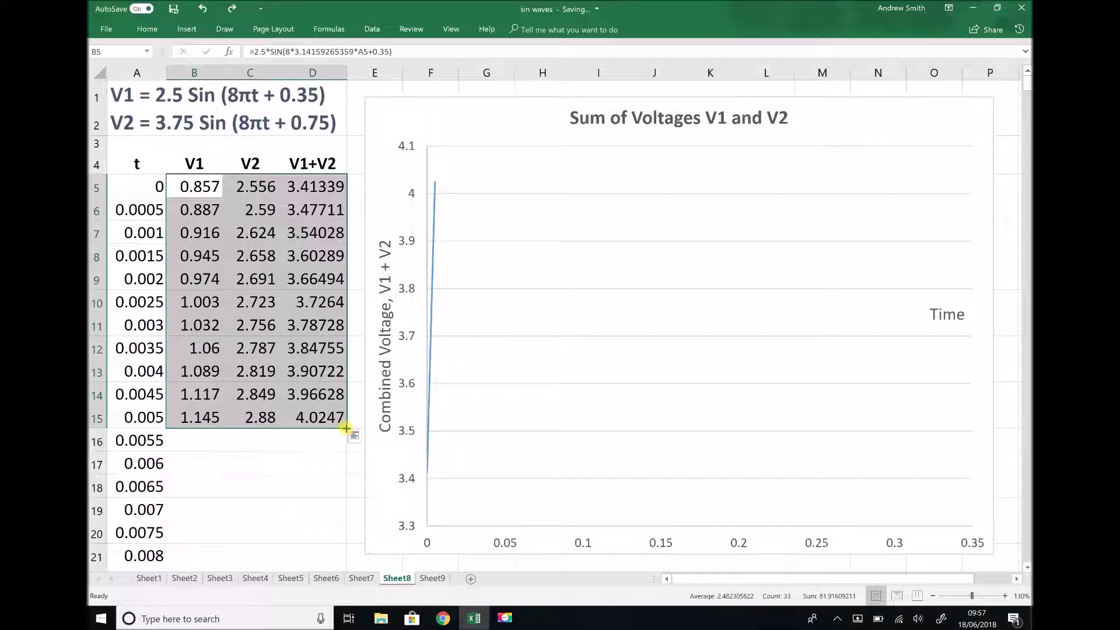
pyautogui.moveTo(346, 428); pyautogui.dragTo(303, 124)
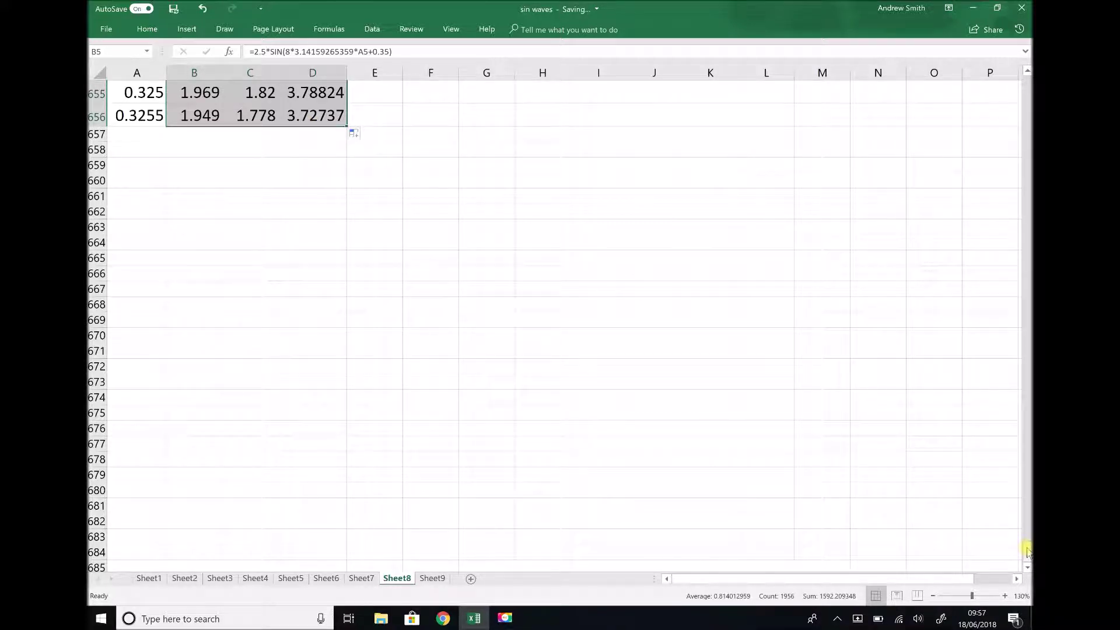
pyautogui.moveTo(1026, 547); pyautogui.dragTo(1027, 85)
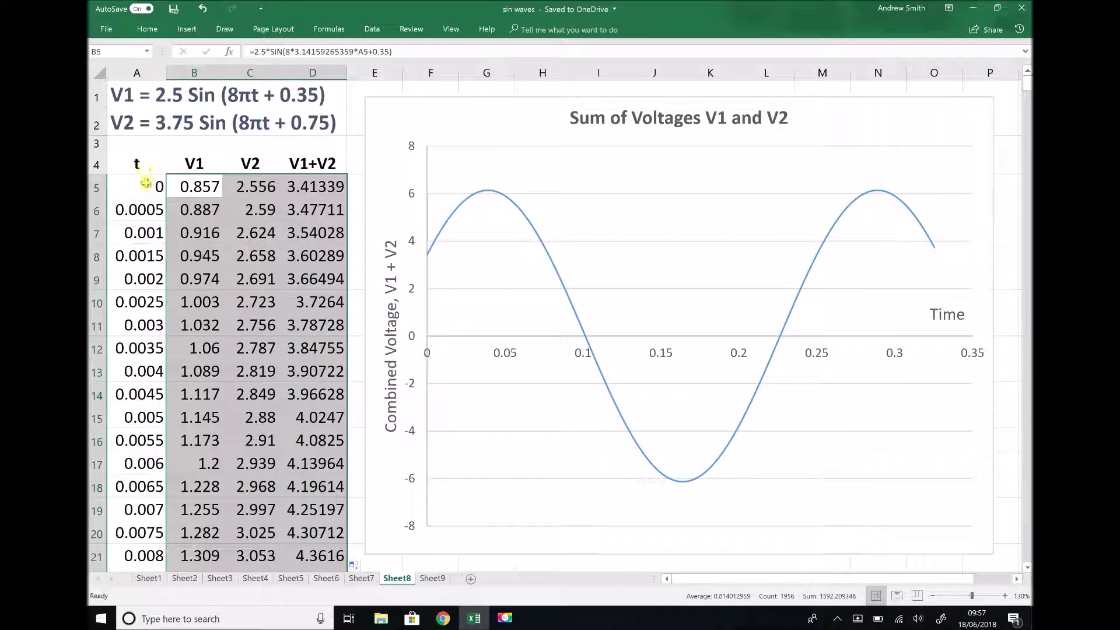
pyautogui.moveTo(145, 170); pyautogui.dragTo(134, 279)
# Step: Select the time and V1+V2 data, then dismiss the chart insert options to clear the selection
pyautogui.moveTo(299, 173); pyautogui.dragTo(305, 237)
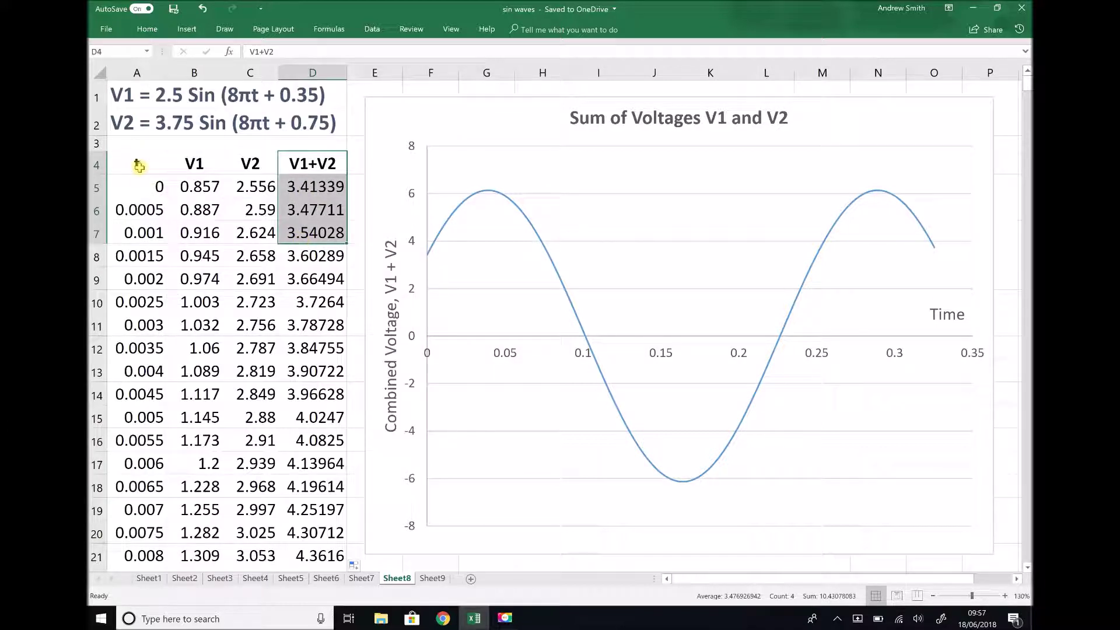
pyautogui.moveTo(141, 189); pyautogui.dragTo(142, 491)
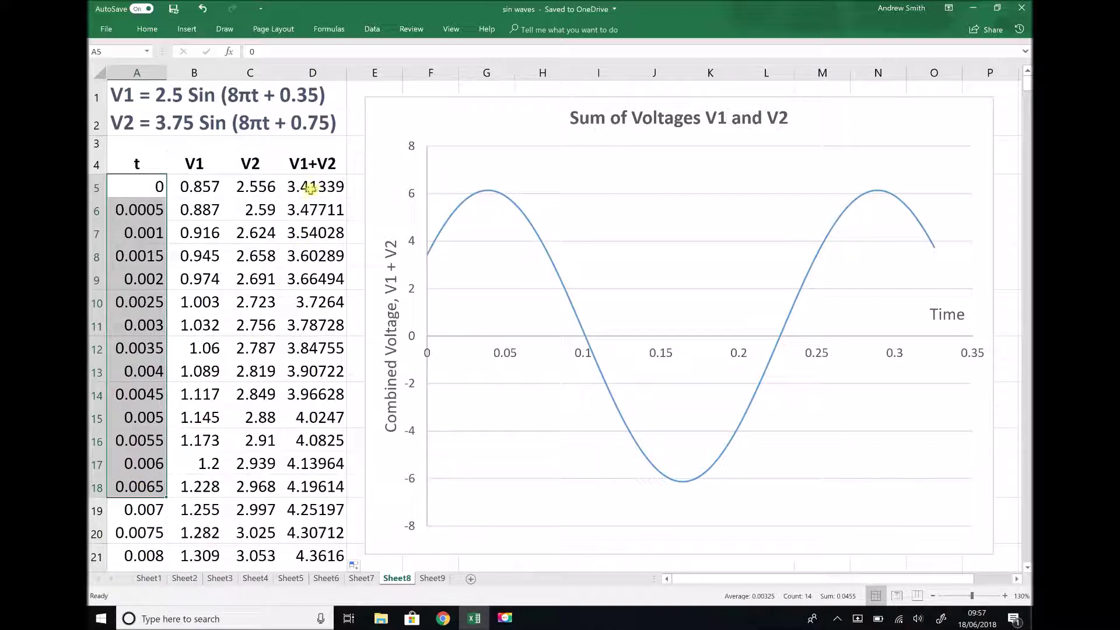
pyautogui.moveTo(313, 187); pyautogui.dragTo(289, 475)
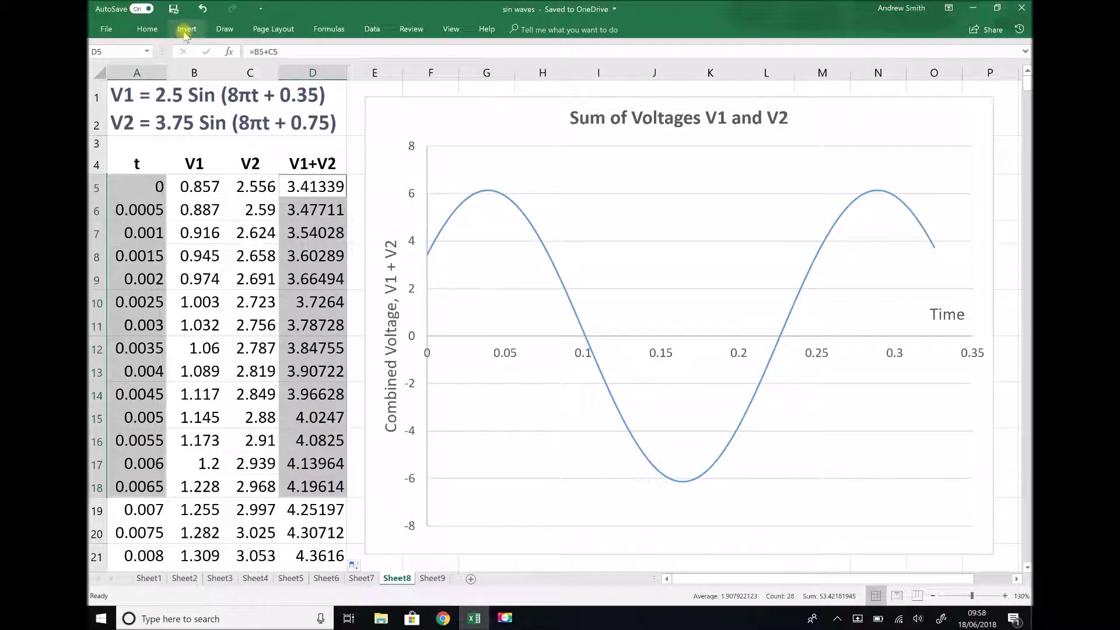
pyautogui.click(186, 29)
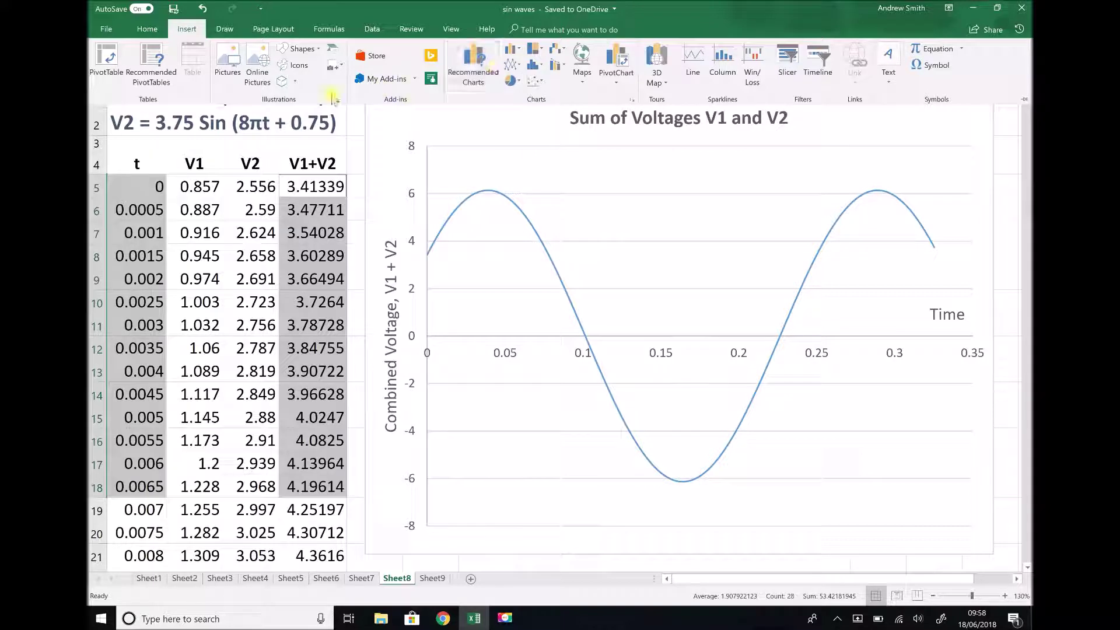
pyautogui.click(323, 146)
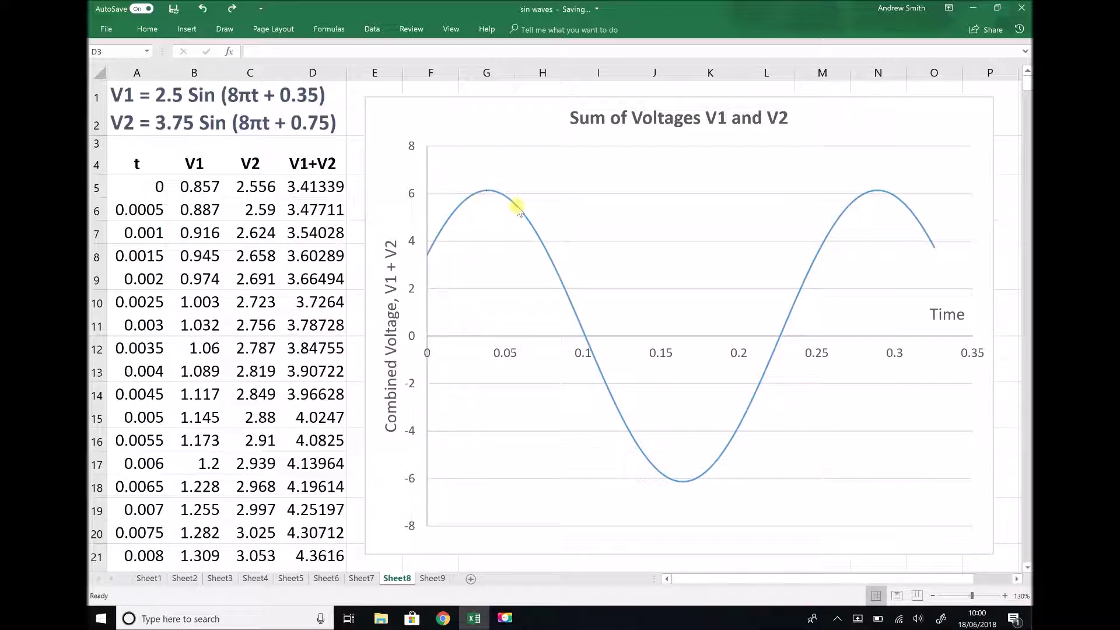
pyautogui.click(452, 218)
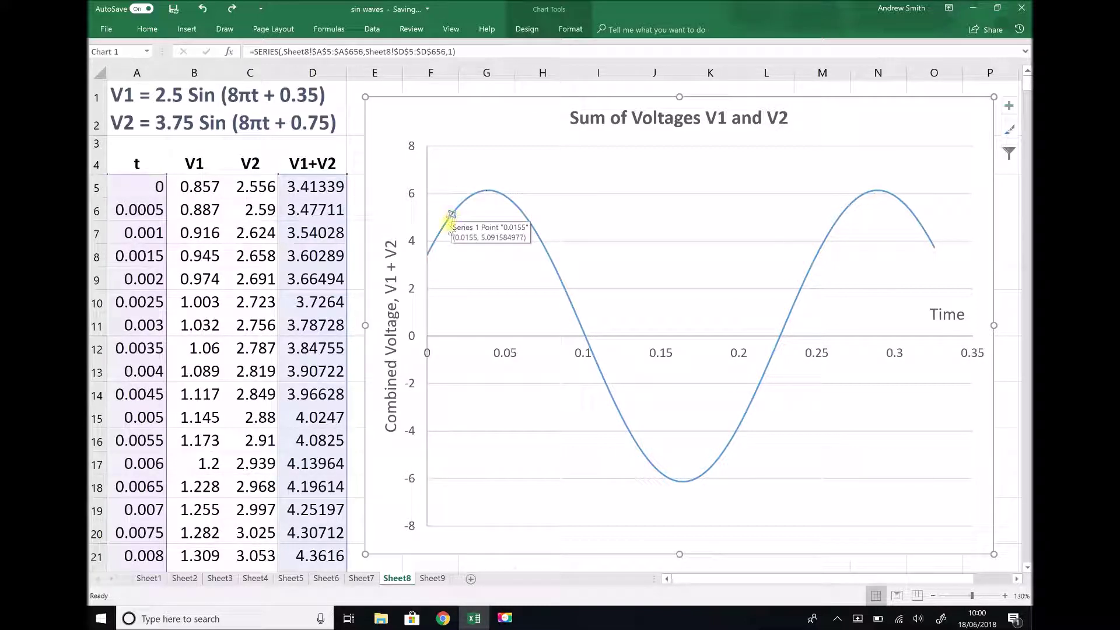
# Step: Pick out the curve's first-peak data point, about t = 0.039 and V = 6.13
pyautogui.click(445, 222)
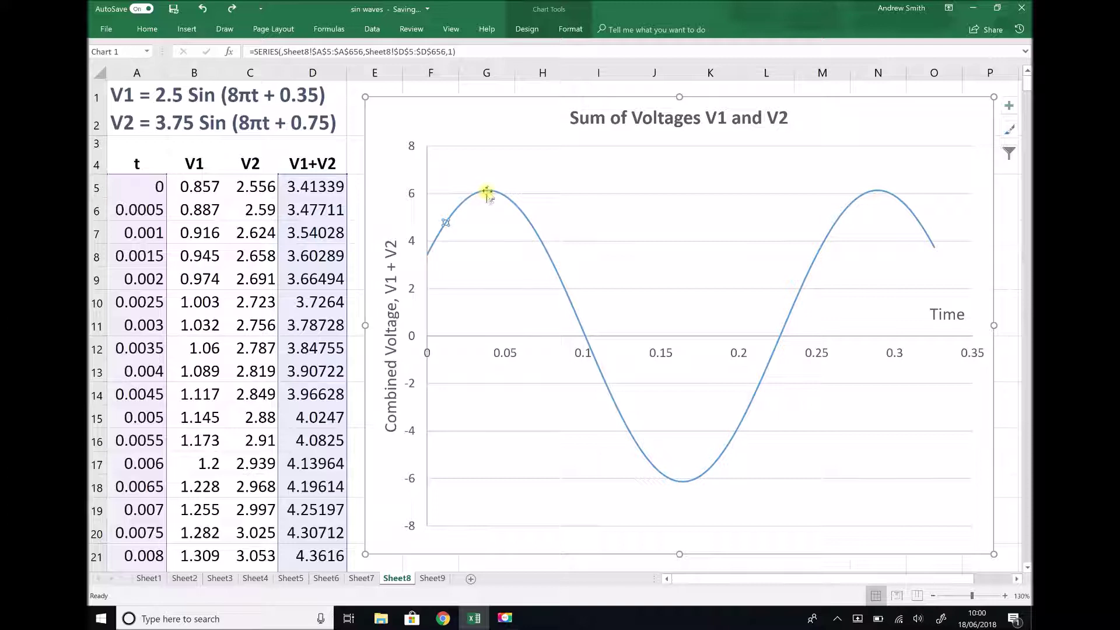
pyautogui.moveTo(489, 193)
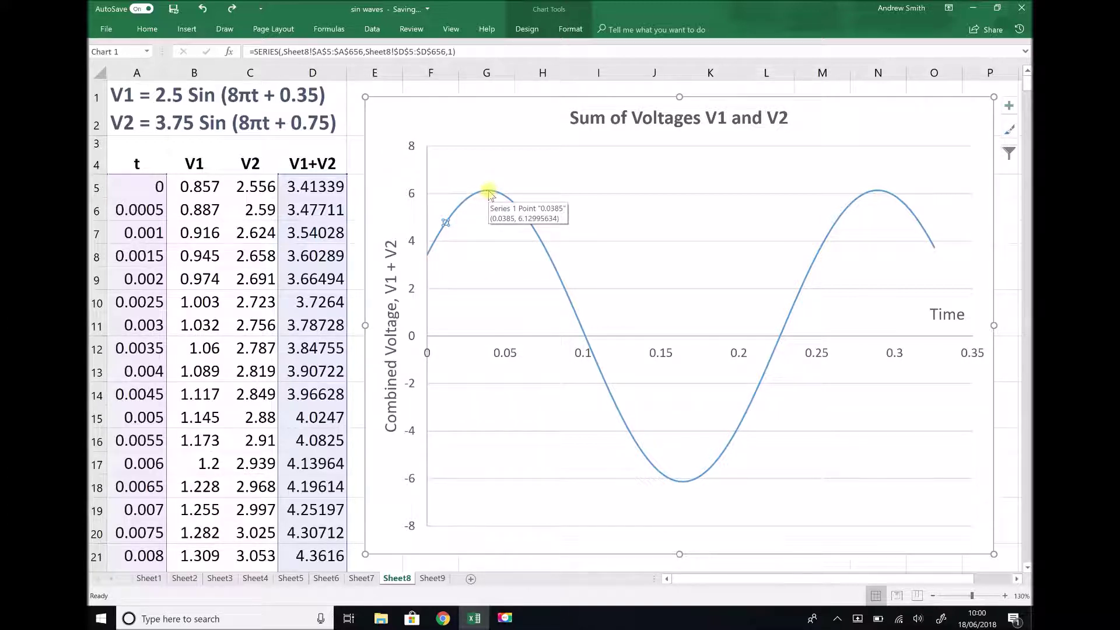
pyautogui.click(488, 192)
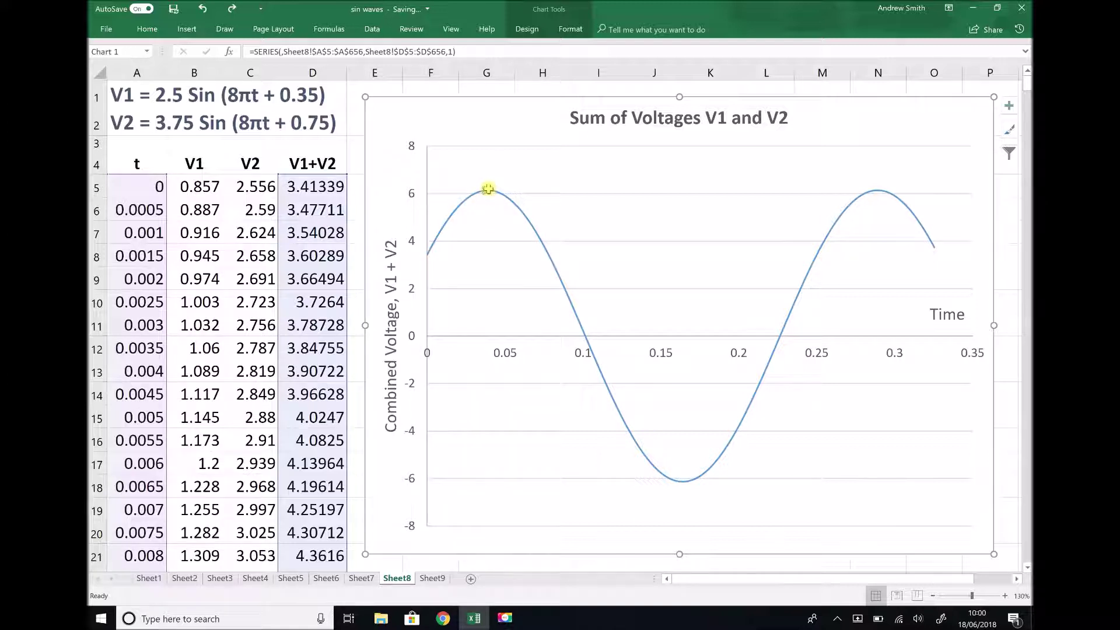
pyautogui.moveTo(488, 190)
pyautogui.moveTo(878, 194)
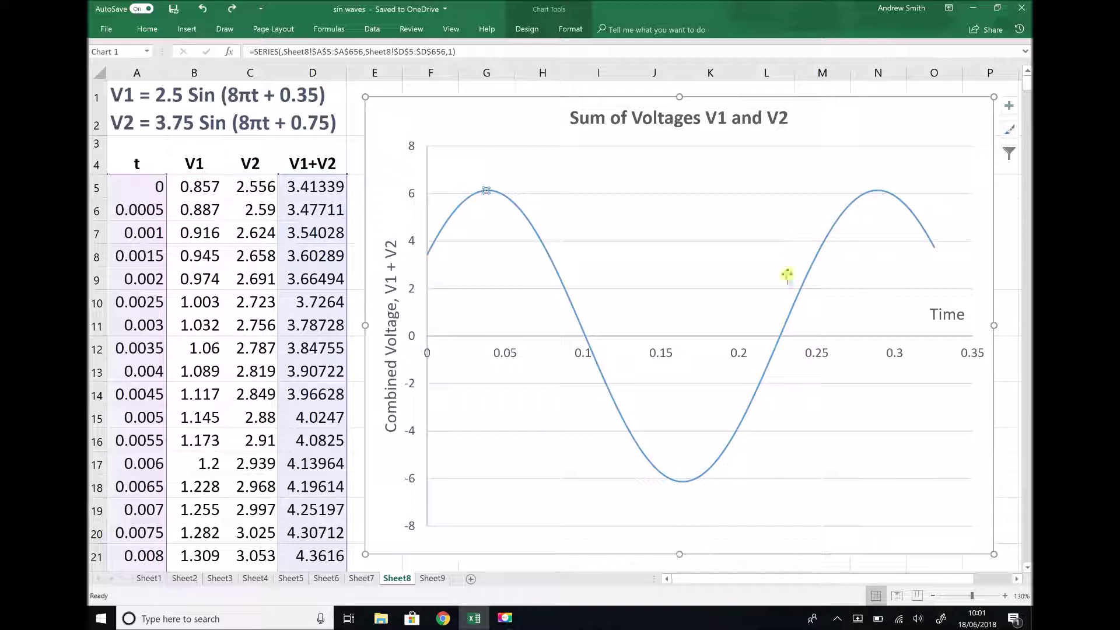
pyautogui.moveTo(781, 340)
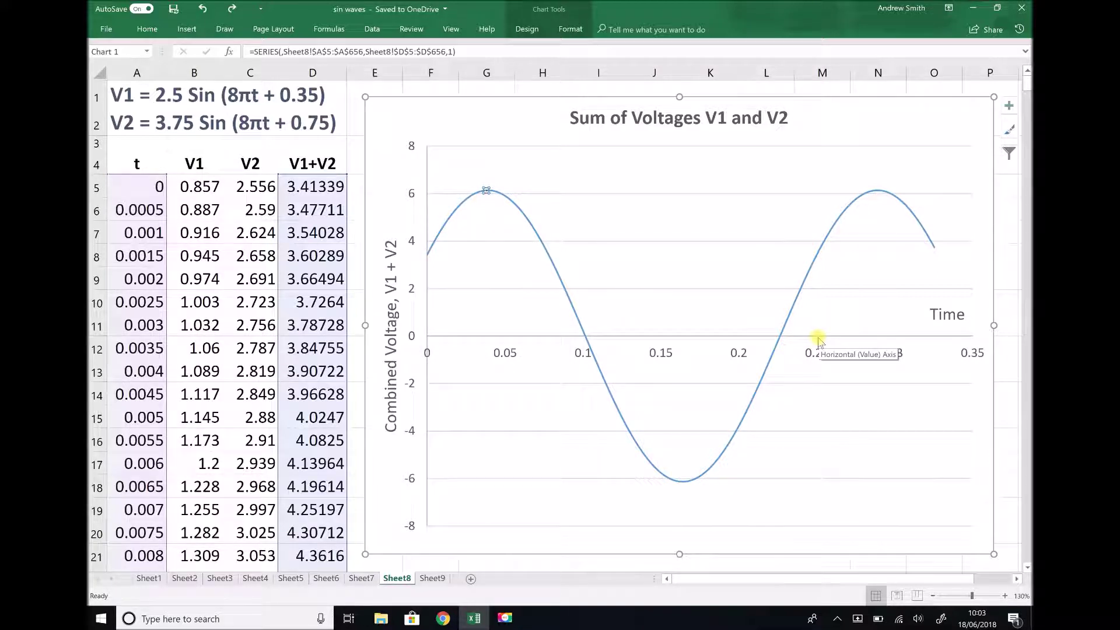
# Step: In Screen Sketch, mark the first peak with a red X and write 'V1+V2 =' below the chart
pyautogui.press('super+w')
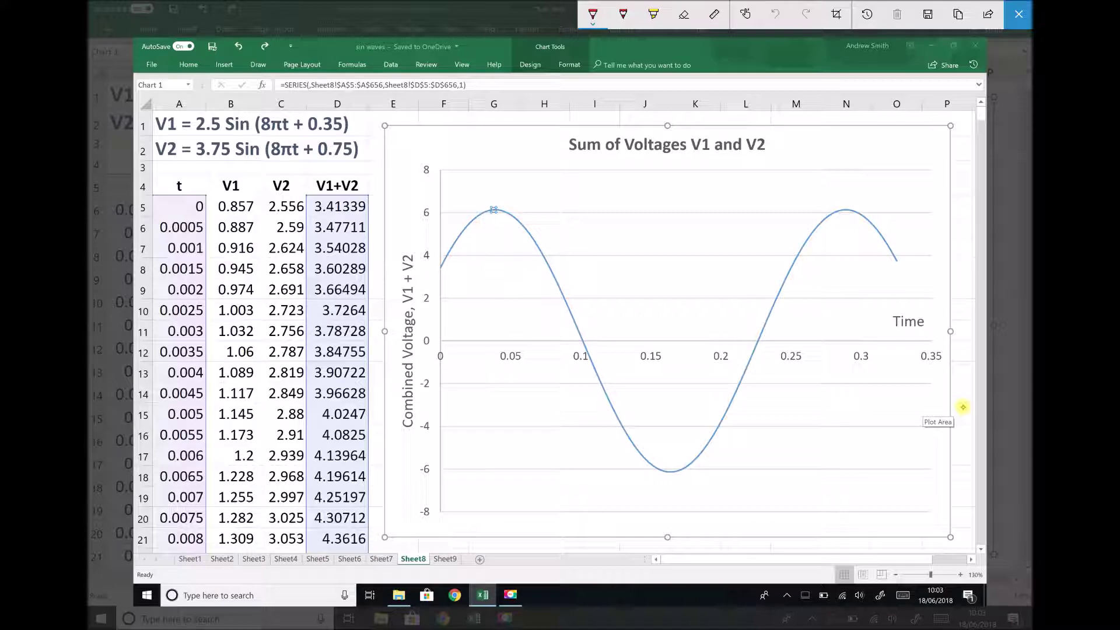
pyautogui.moveTo(502, 205)
pyautogui.mouseDown()
pyautogui.moveTo(486, 219)
pyautogui.moveTo(502, 222)
pyautogui.mouseUp()
pyautogui.moveTo(487, 498)
pyautogui.mouseDown()
pyautogui.moveTo(494, 517)
pyautogui.moveTo(503, 493)
pyautogui.mouseUp()
pyautogui.moveTo(508, 511)
pyautogui.mouseDown()
pyautogui.moveTo(509, 522)
pyautogui.moveTo(532, 505)
pyautogui.mouseUp()
pyautogui.moveTo(534, 498)
pyautogui.mouseDown()
pyautogui.moveTo(540, 512)
pyautogui.moveTo(550, 495)
pyautogui.moveTo(565, 523)
pyautogui.moveTo(602, 498)
pyautogui.moveTo(673, 511)
pyautogui.moveTo(657, 516)
pyautogui.moveTo(736, 514)
pyautogui.moveTo(749, 497)
pyautogui.moveTo(758, 531)
pyautogui.mouseUp()
# Step: Write '6.13 sin(8πt + )', draw an arrow to the voltage axis, and start marking the 0.25 crossing
pyautogui.click(646, 513)
pyautogui.click(718, 495)
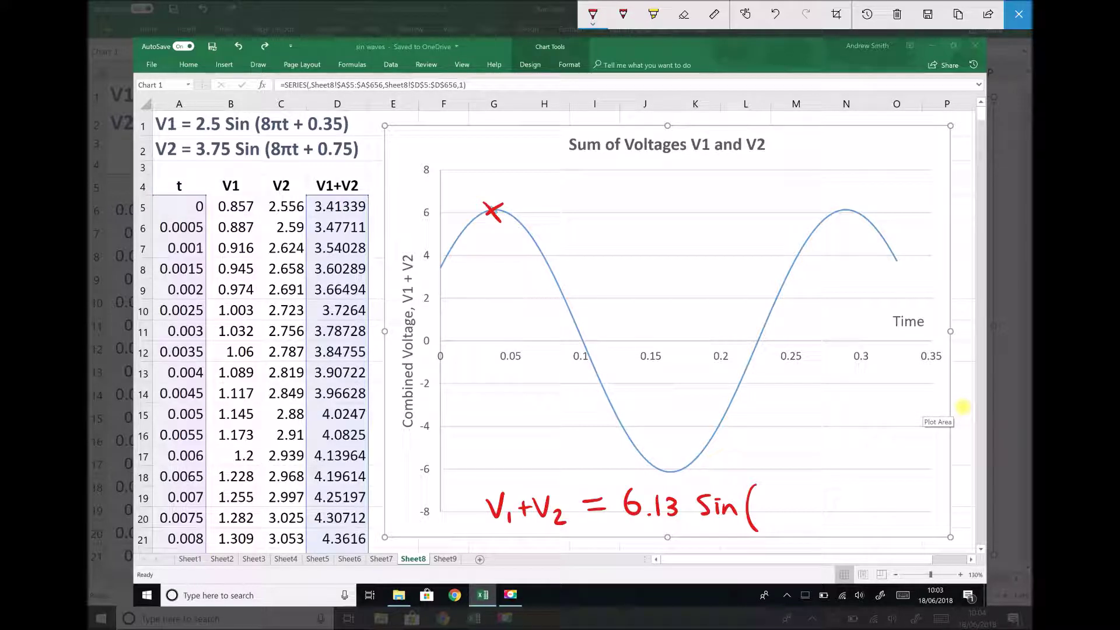
pyautogui.moveTo(762, 504)
pyautogui.mouseDown()
pyautogui.moveTo(758, 513)
pyautogui.moveTo(765, 497)
pyautogui.moveTo(783, 516)
pyautogui.moveTo(792, 495)
pyautogui.moveTo(804, 513)
pyautogui.mouseUp()
pyautogui.moveTo(802, 505); pyautogui.dragTo(807, 502)
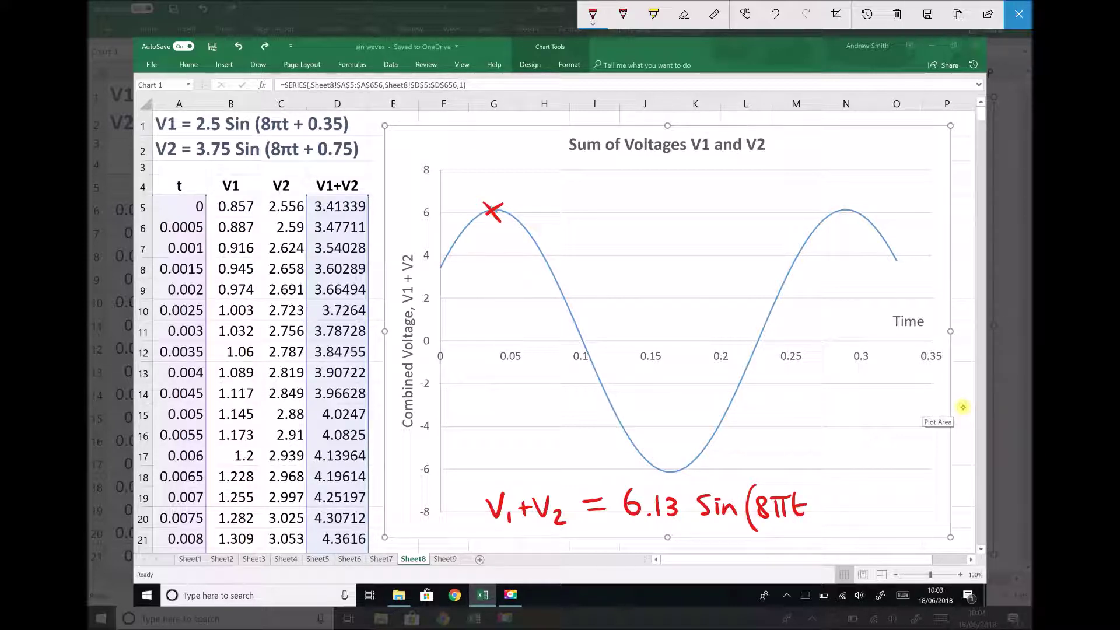
pyautogui.moveTo(829, 496); pyautogui.dragTo(828, 516)
pyautogui.moveTo(821, 506); pyautogui.dragTo(842, 505)
pyautogui.moveTo(935, 489); pyautogui.dragTo(935, 540)
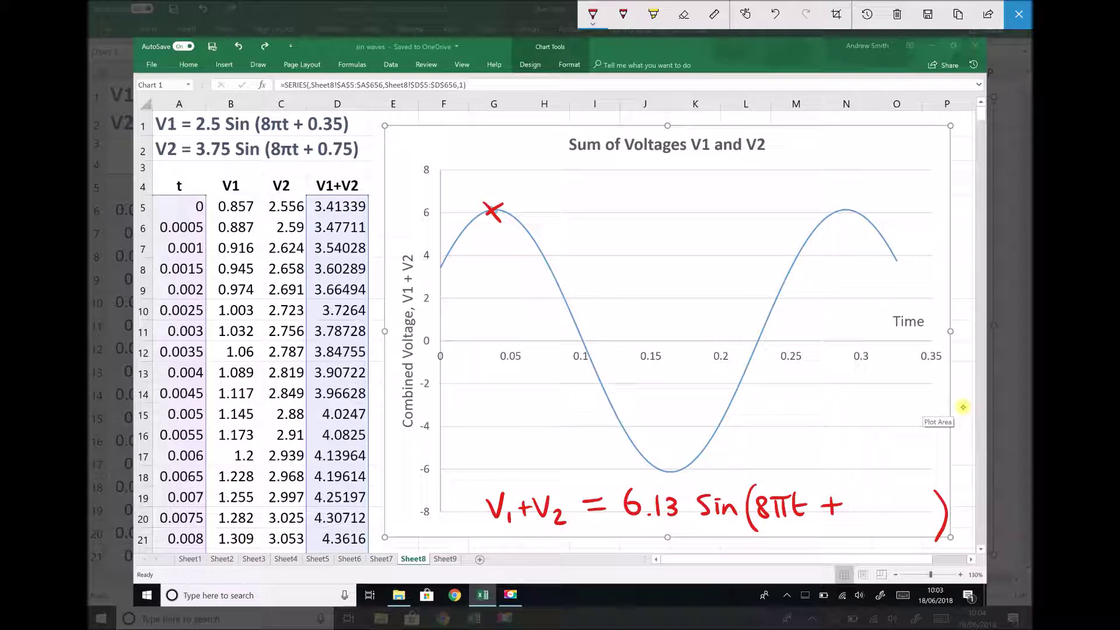
pyautogui.moveTo(478, 334)
pyautogui.mouseDown()
pyautogui.moveTo(410, 330)
pyautogui.moveTo(421, 342)
pyautogui.mouseUp()
pyautogui.moveTo(795, 333)
pyautogui.mouseDown()
pyautogui.moveTo(783, 347)
pyautogui.moveTo(797, 347)
pyautogui.moveTo(797, 327)
pyautogui.mouseUp()
# Step: Circle the cross at 0.25 and write ω = 8π above the first peak
pyautogui.moveTo(802, 351); pyautogui.dragTo(795, 326)
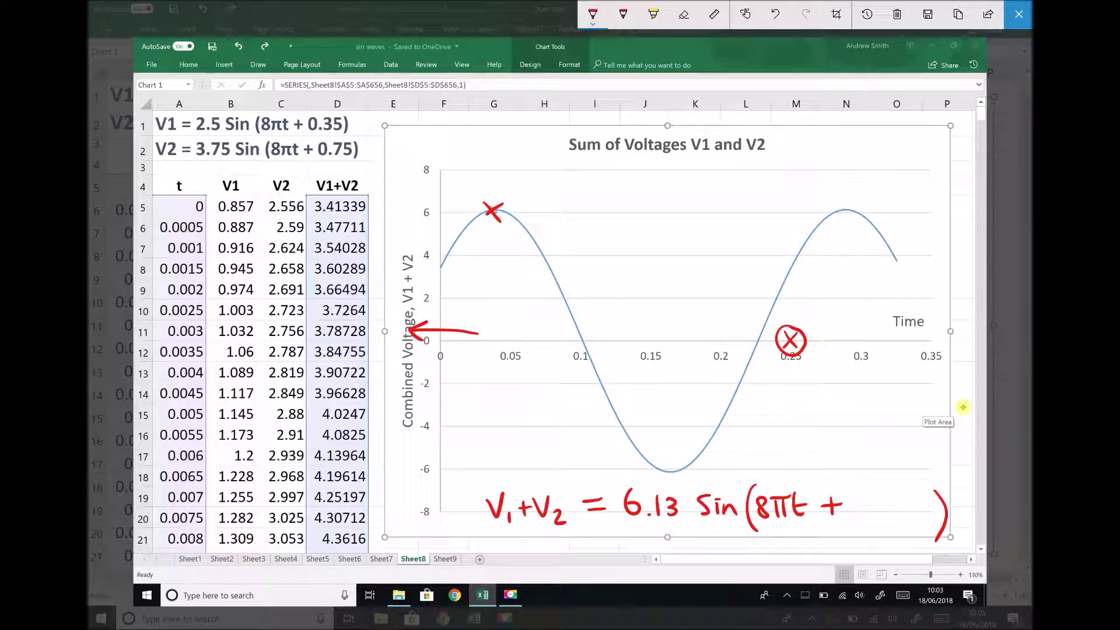
pyautogui.moveTo(493, 158); pyautogui.dragTo(544, 159)
pyautogui.moveTo(532, 168)
pyautogui.mouseDown()
pyautogui.moveTo(559, 172)
pyautogui.moveTo(561, 161)
pyautogui.mouseUp()
pyautogui.moveTo(569, 161)
pyautogui.mouseDown()
pyautogui.moveTo(572, 175)
pyautogui.moveTo(590, 157)
pyautogui.mouseUp()
pyautogui.moveTo(581, 160); pyautogui.dragTo(580, 174)
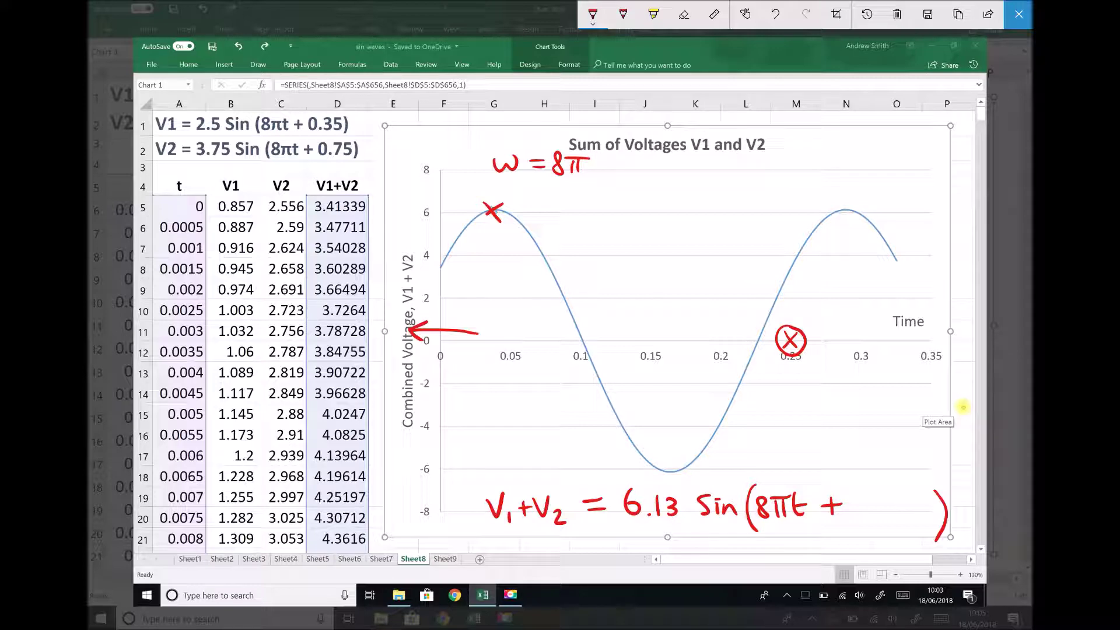
# Step: Write the frequency as F = 8π/2π = 4
pyautogui.moveTo(505, 181); pyautogui.dragTo(520, 178)
pyautogui.moveTo(508, 181)
pyautogui.mouseDown()
pyautogui.moveTo(505, 206)
pyautogui.moveTo(542, 191)
pyautogui.mouseUp()
pyautogui.moveTo(533, 200)
pyautogui.mouseDown()
pyautogui.moveTo(557, 203)
pyautogui.moveTo(561, 184)
pyautogui.moveTo(571, 203)
pyautogui.mouseUp()
pyautogui.moveTo(580, 185)
pyautogui.mouseDown()
pyautogui.moveTo(580, 204)
pyautogui.moveTo(591, 183)
pyautogui.moveTo(594, 210)
pyautogui.moveTo(578, 237)
pyautogui.mouseUp()
pyautogui.moveTo(589, 223)
pyautogui.mouseDown()
pyautogui.moveTo(594, 236)
pyautogui.moveTo(588, 221)
pyautogui.moveTo(621, 196)
pyautogui.mouseUp()
pyautogui.moveTo(611, 206)
pyautogui.mouseDown()
pyautogui.moveTo(649, 200)
pyautogui.moveTo(639, 211)
pyautogui.mouseUp()
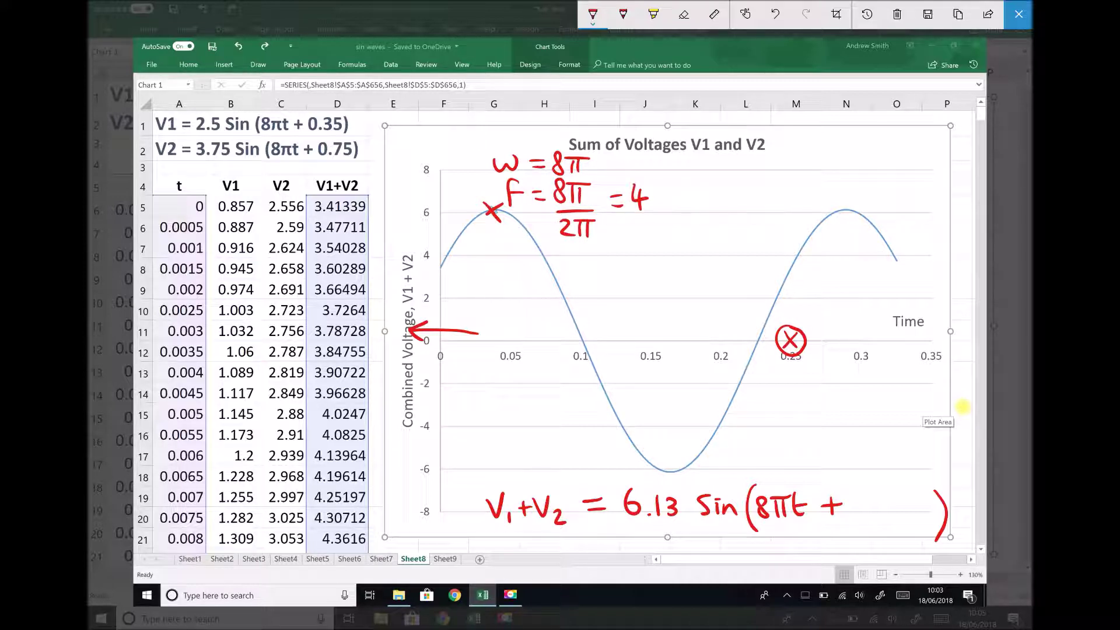
# Step: Write the period T = 1/4 = 0.25 and double-underline 0.25
pyautogui.moveTo(573, 256)
pyautogui.mouseDown()
pyautogui.moveTo(575, 273)
pyautogui.moveTo(585, 254)
pyautogui.moveTo(648, 257)
pyautogui.mouseUp()
pyautogui.moveTo(632, 270)
pyautogui.mouseDown()
pyautogui.moveTo(635, 287)
pyautogui.moveTo(677, 253)
pyautogui.mouseUp()
pyautogui.moveTo(661, 263)
pyautogui.mouseDown()
pyautogui.moveTo(688, 249)
pyautogui.moveTo(723, 266)
pyautogui.mouseUp()
pyautogui.moveTo(725, 248); pyautogui.dragTo(734, 246)
pyautogui.moveTo(680, 279)
pyautogui.mouseDown()
pyautogui.moveTo(736, 271)
pyautogui.moveTo(731, 279)
pyautogui.mouseUp()
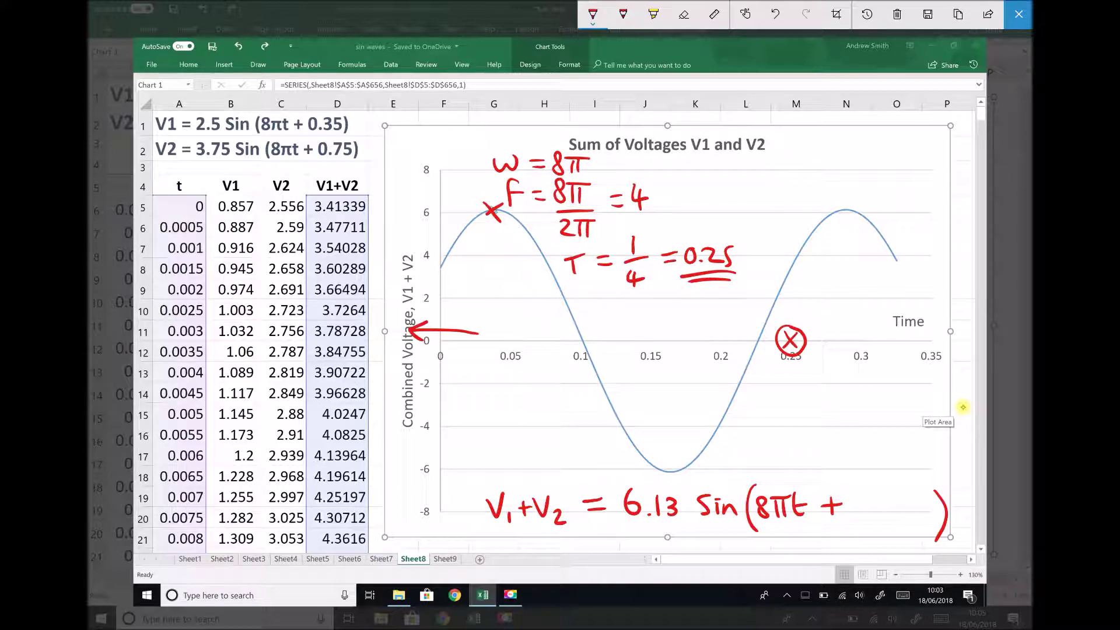
# Step: Tick the 0.25 and 0.226 zero crossings, label 0.226, draw a leftward arrow, and start writing 0.25
pyautogui.moveTo(790, 374); pyautogui.dragTo(789, 395)
pyautogui.moveTo(756, 337); pyautogui.dragTo(755, 345)
pyautogui.moveTo(754, 397); pyautogui.dragTo(754, 374)
pyautogui.moveTo(729, 307)
pyautogui.mouseDown()
pyautogui.moveTo(761, 316)
pyautogui.moveTo(784, 305)
pyautogui.mouseUp()
pyautogui.click(739, 314)
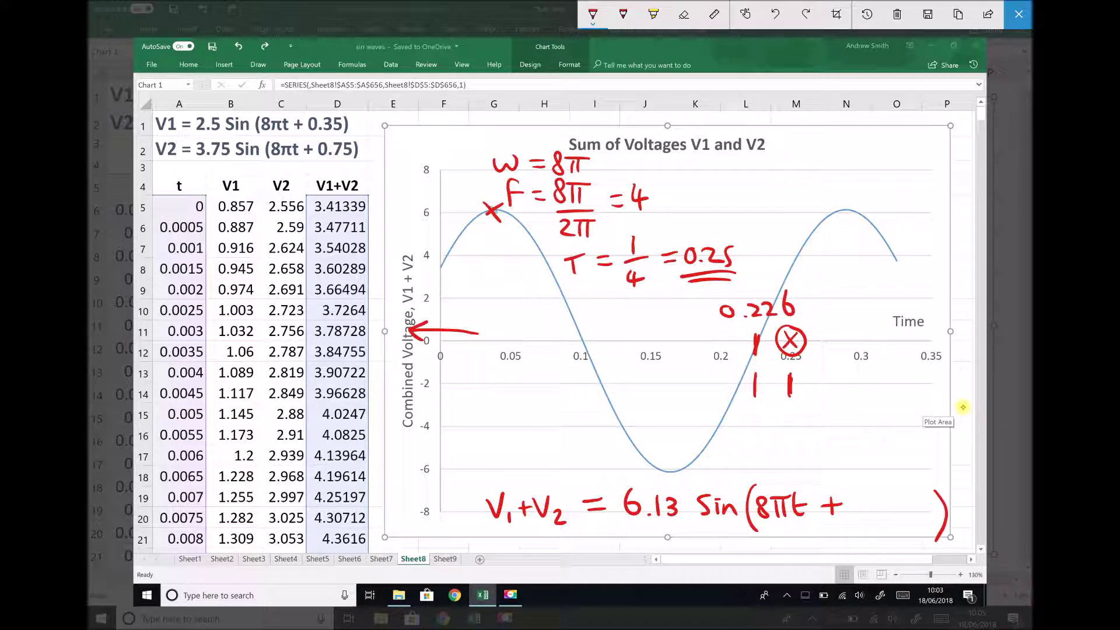
pyautogui.moveTo(793, 412)
pyautogui.mouseDown()
pyautogui.moveTo(752, 415)
pyautogui.moveTo(764, 423)
pyautogui.mouseUp()
pyautogui.moveTo(828, 383); pyautogui.dragTo(869, 396)
pyautogui.click(838, 396)
# Step: Handwrite 0.25 − 0.226 = 0.024 in red, underline it, and draw a wavy top-right divider
pyautogui.moveTo(866, 378); pyautogui.dragTo(863, 395)
pyautogui.moveTo(866, 376)
pyautogui.mouseDown()
pyautogui.moveTo(908, 390)
pyautogui.moveTo(958, 383)
pyautogui.mouseUp()
pyautogui.click(927, 393)
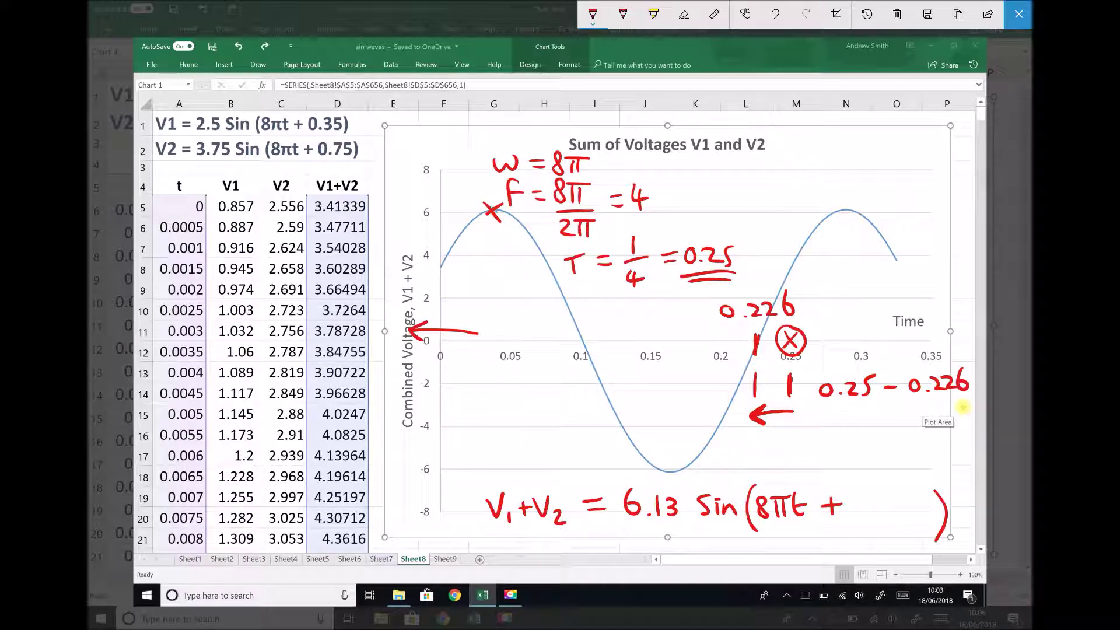
pyautogui.moveTo(826, 412)
pyautogui.mouseDown()
pyautogui.moveTo(921, 419)
pyautogui.moveTo(843, 437)
pyautogui.mouseUp()
pyautogui.moveTo(882, 442); pyautogui.dragTo(909, 441)
pyautogui.moveTo(968, 302)
pyautogui.mouseDown()
pyautogui.moveTo(785, 266)
pyautogui.moveTo(734, 213)
pyautogui.moveTo(724, 162)
pyautogui.moveTo(789, 114)
pyautogui.mouseUp()
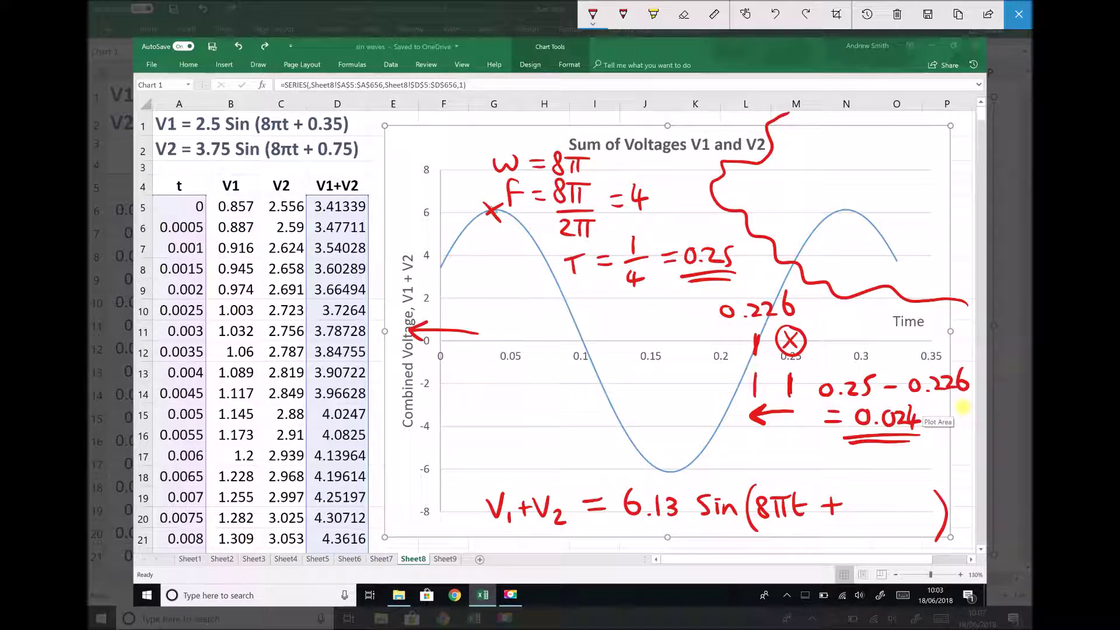
# Step: Write t0 = 0.024 and φ = ωt0 in red in the top-right area
pyautogui.moveTo(802, 115)
pyautogui.mouseDown()
pyautogui.moveTo(806, 138)
pyautogui.moveTo(816, 127)
pyautogui.mouseUp()
pyautogui.moveTo(834, 124); pyautogui.dragTo(849, 124)
pyautogui.moveTo(834, 133); pyautogui.dragTo(849, 132)
pyautogui.moveTo(873, 120)
pyautogui.mouseDown()
pyautogui.moveTo(948, 131)
pyautogui.moveTo(937, 143)
pyautogui.mouseUp()
pyautogui.click(889, 131)
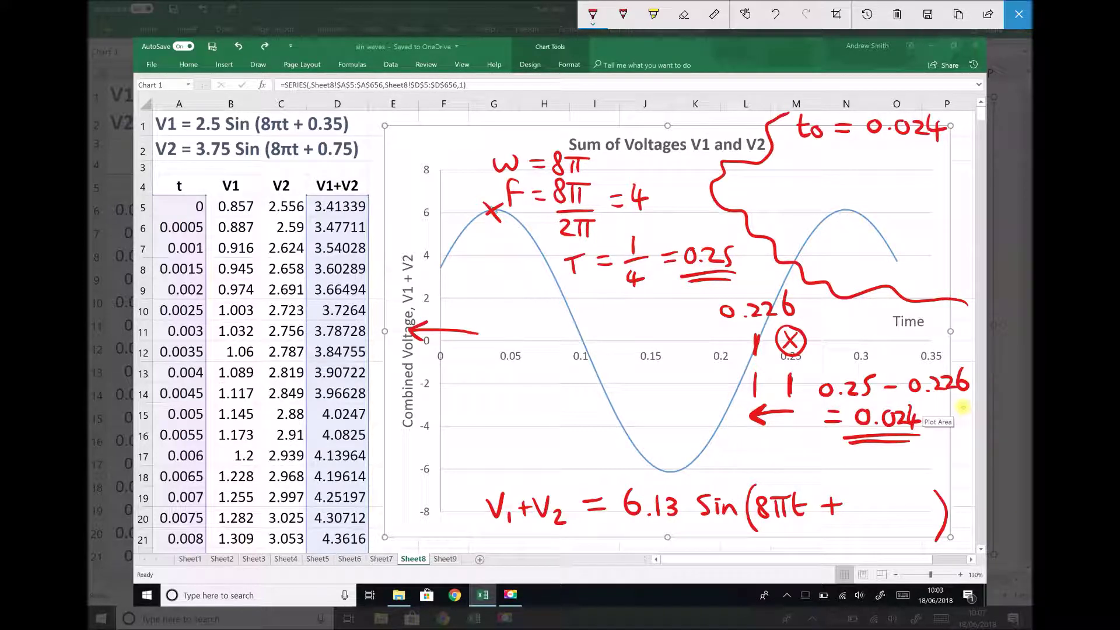
pyautogui.moveTo(793, 148)
pyautogui.mouseDown()
pyautogui.moveTo(797, 178)
pyautogui.moveTo(798, 150)
pyautogui.moveTo(846, 167)
pyautogui.mouseUp()
pyautogui.moveTo(862, 150)
pyautogui.mouseDown()
pyautogui.moveTo(888, 149)
pyautogui.moveTo(907, 168)
pyautogui.moveTo(905, 151)
pyautogui.moveTo(919, 161)
pyautogui.mouseUp()
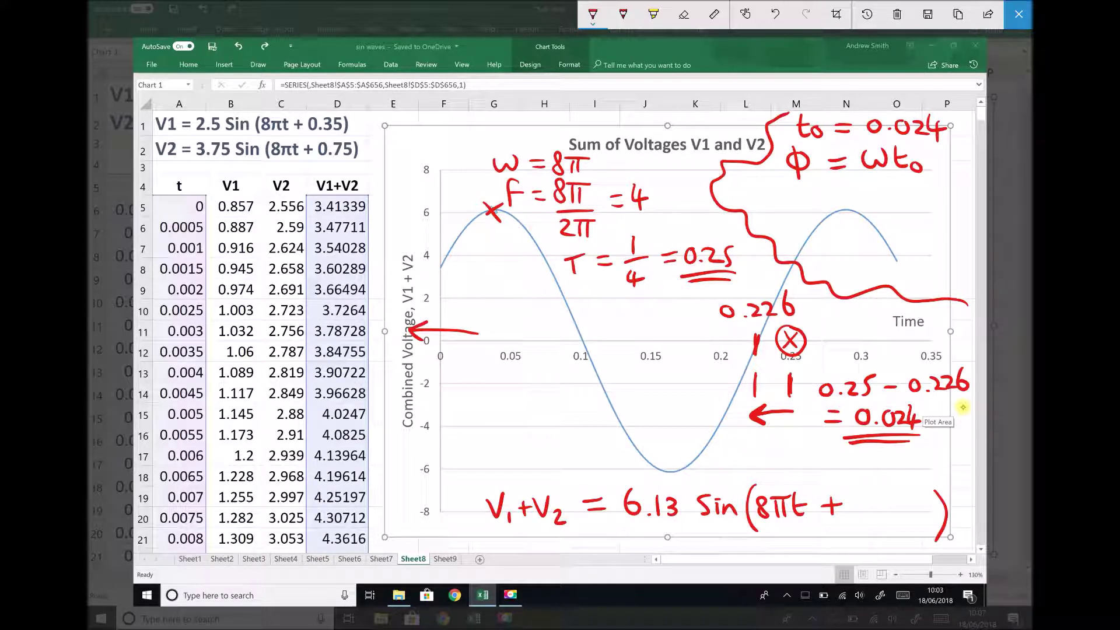
# Step: Write φ = 8π × 0.024 = 0.603 below and underline the 0.603 result
pyautogui.moveTo(759, 182)
pyautogui.mouseDown()
pyautogui.moveTo(759, 207)
pyautogui.moveTo(752, 193)
pyautogui.moveTo(767, 187)
pyautogui.moveTo(800, 189)
pyautogui.moveTo(812, 205)
pyautogui.moveTo(825, 185)
pyautogui.moveTo(831, 203)
pyautogui.mouseUp()
pyautogui.moveTo(838, 187)
pyautogui.mouseDown()
pyautogui.moveTo(839, 202)
pyautogui.moveTo(848, 179)
pyautogui.moveTo(874, 202)
pyautogui.moveTo(856, 205)
pyautogui.moveTo(892, 190)
pyautogui.moveTo(882, 196)
pyautogui.mouseUp()
pyautogui.moveTo(900, 202)
pyautogui.mouseDown()
pyautogui.moveTo(913, 190)
pyautogui.moveTo(936, 204)
pyautogui.moveTo(952, 199)
pyautogui.mouseUp()
pyautogui.moveTo(945, 191); pyautogui.dragTo(942, 210)
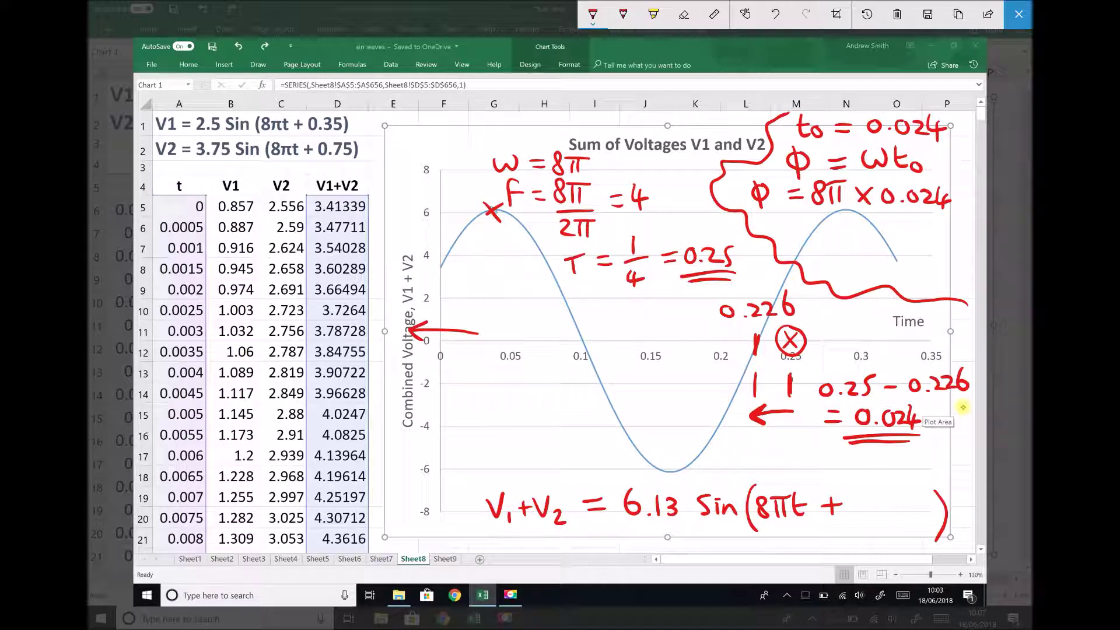
pyautogui.moveTo(787, 223); pyautogui.dragTo(806, 234)
pyautogui.moveTo(838, 226)
pyautogui.mouseDown()
pyautogui.moveTo(879, 234)
pyautogui.moveTo(887, 223)
pyautogui.moveTo(900, 240)
pyautogui.mouseUp()
pyautogui.moveTo(827, 253)
pyautogui.mouseDown()
pyautogui.moveTo(907, 252)
pyautogui.moveTo(896, 259)
pyautogui.mouseUp()
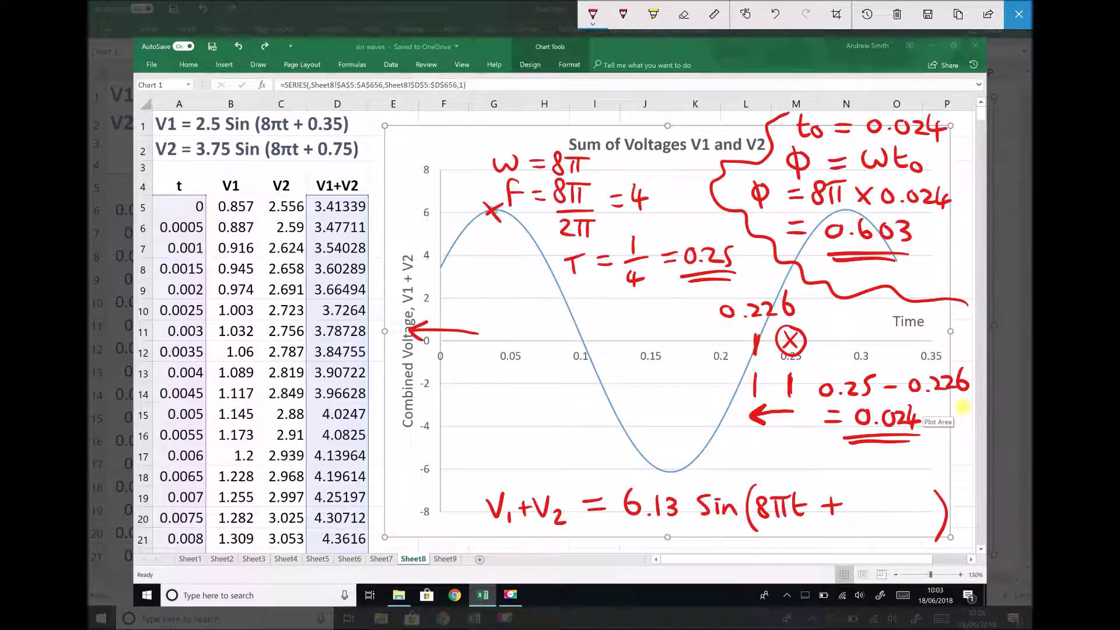
# Step: Fill 0.603 into the bracket of V1+V2 = 6.13 sin(8πt + 0.603) and double underline it
pyautogui.moveTo(861, 499)
pyautogui.mouseDown()
pyautogui.moveTo(897, 500)
pyautogui.moveTo(920, 517)
pyautogui.moveTo(908, 494)
pyautogui.mouseUp()
pyautogui.click(865, 511)
pyautogui.moveTo(933, 532); pyautogui.dragTo(761, 542)
pyautogui.click(901, 551)
pyautogui.moveTo(901, 551); pyautogui.dragTo(782, 554)
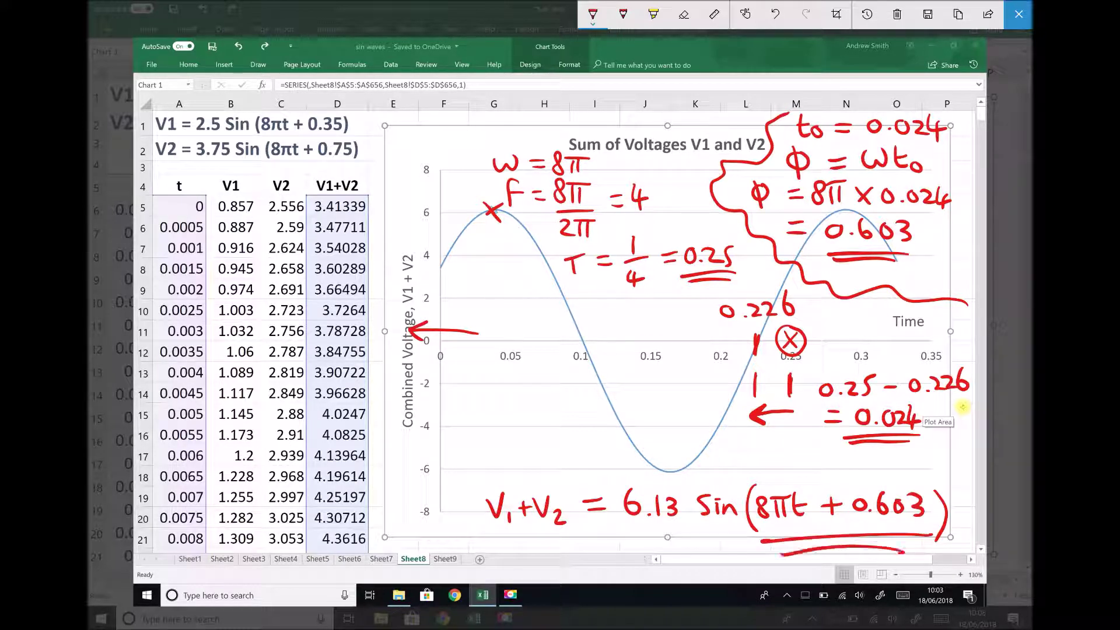